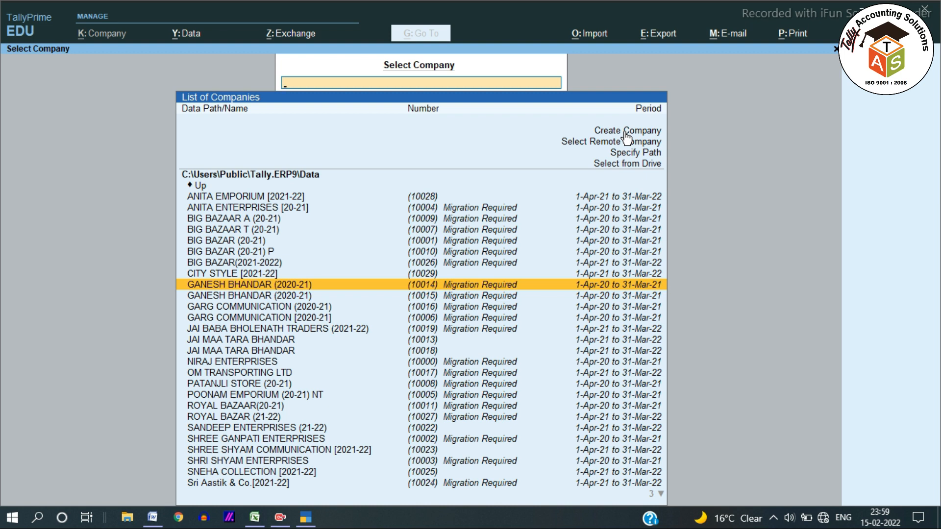
Step: Start creating a company and name it ANKUSH STORE, keeping the same mailing name
key("Up")
key("Up")
key("Up")
key("Up")
key("Up")
key("Up")
key("Up")
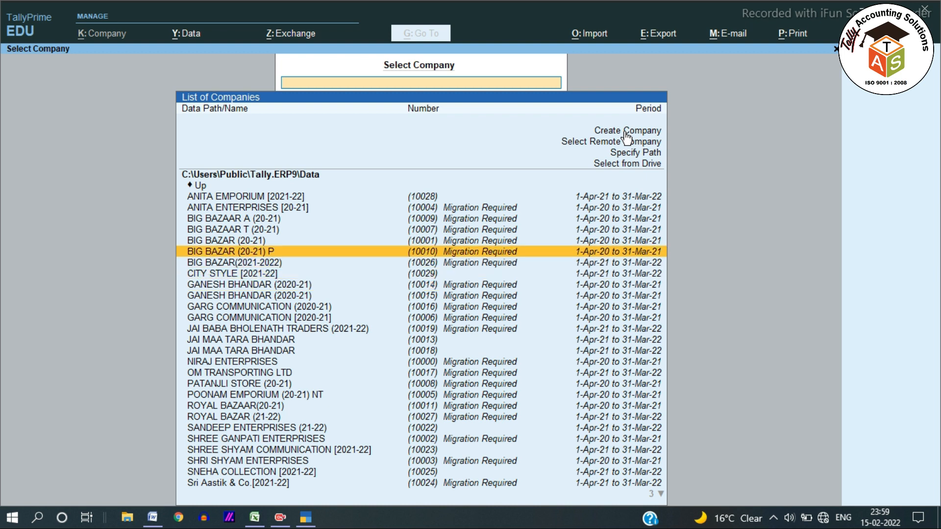
key("Up")
key("Up")
key("Up")
key("Up")
key("Up")
key("Up")
key("Up")
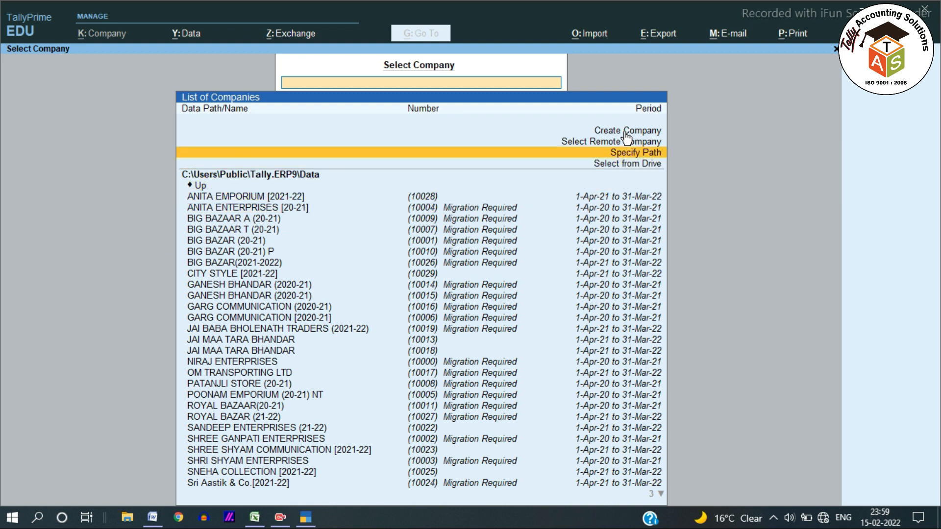
key("Return")
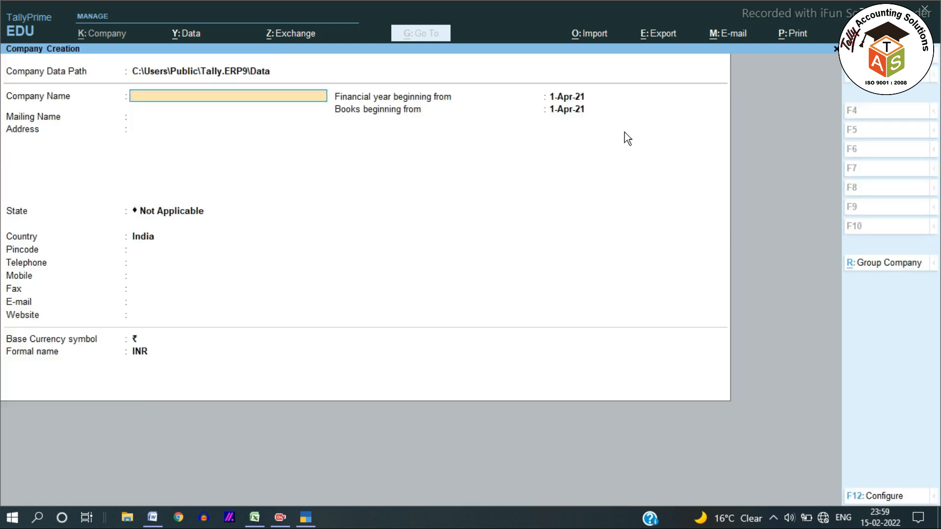
type("ANKUSH STORE")
key("Return")
key("Return")
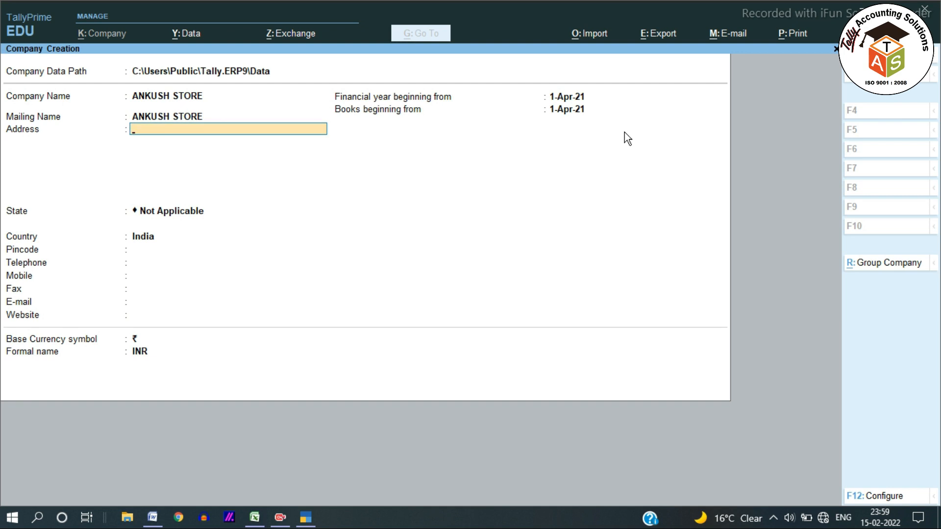
Step: Enter the company's postal address on two lines
type("PACHNA ROAD, LAKHISARAI")
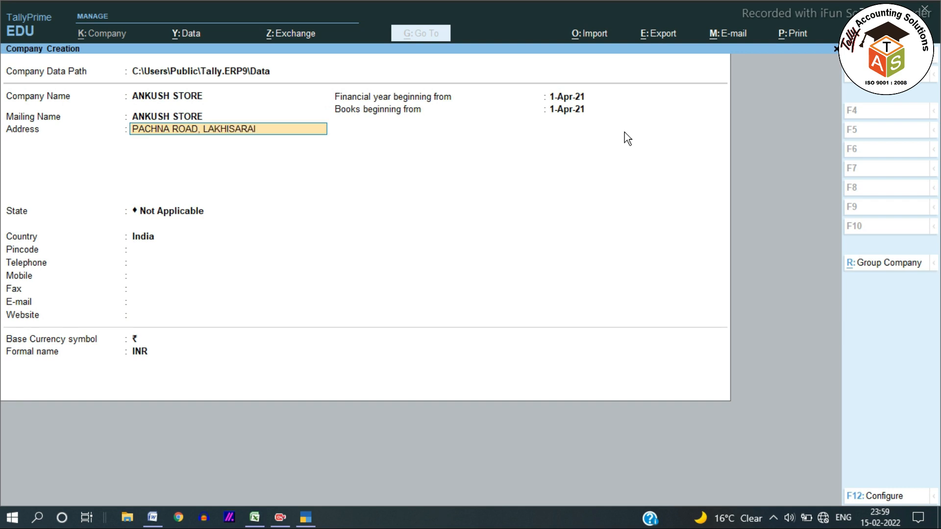
key("Return")
type("BIHAR")
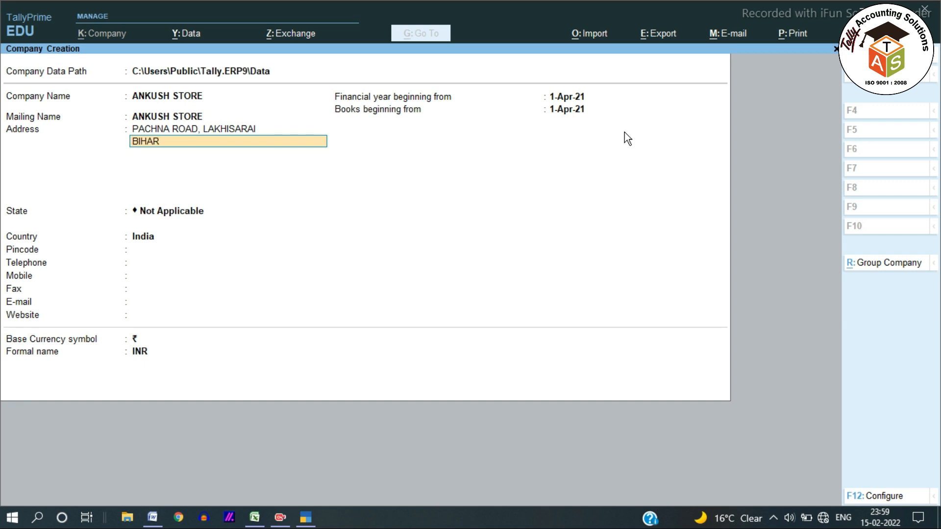
key("Return")
Step: Set the company's state to Bihar
key("Return")
type("JH")
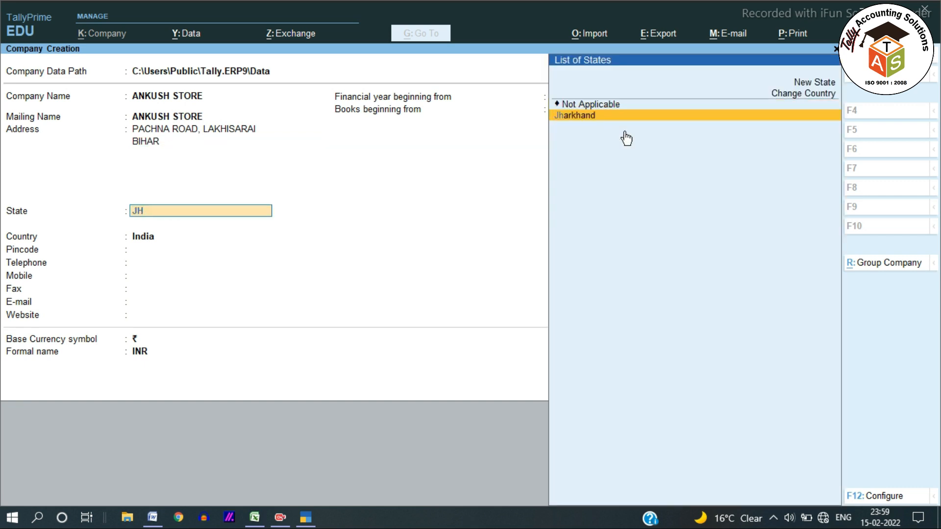
key("Return")
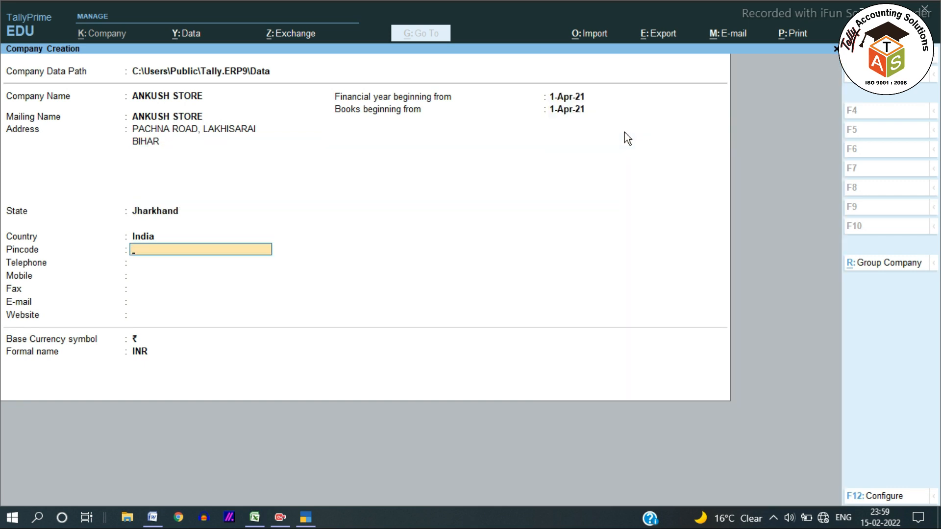
key("BackSpace")
Step: Set the company's country to India
key("BackSpace")
type("BIHAR")
key("Return")
type("828113")
key("Escape")
key("BackSpace")
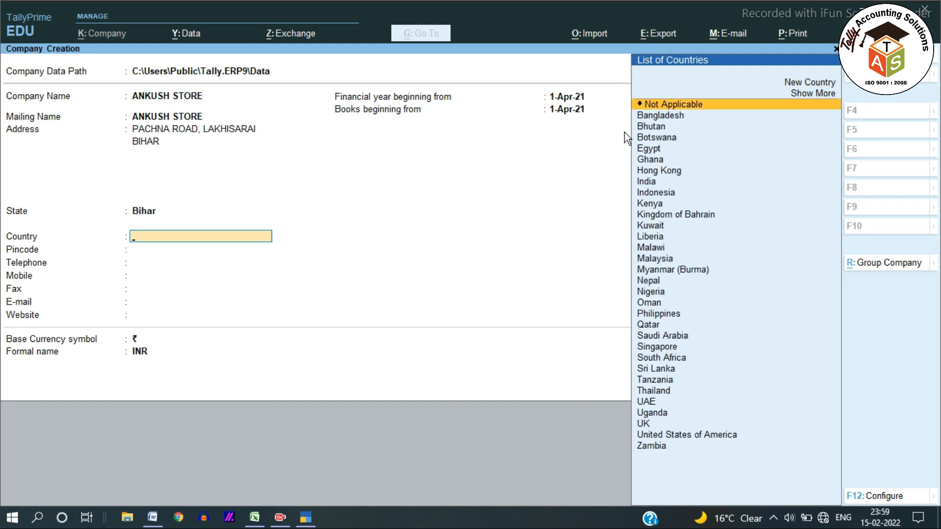
key("Escape")
type("n")
type("IND")
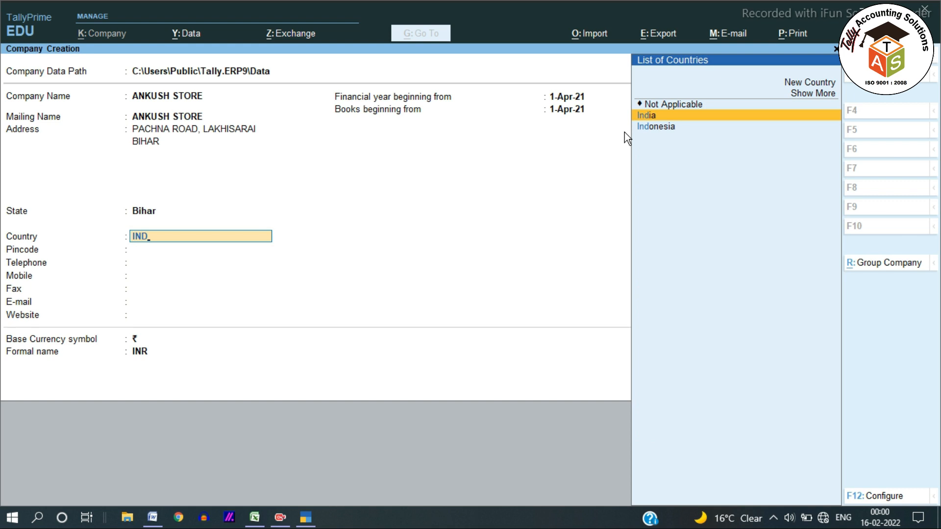
key("Return")
Step: Enter the company's pincode, keep 1-Apr-21 for the financial year and books beginning dates, and save the company
type("8113")
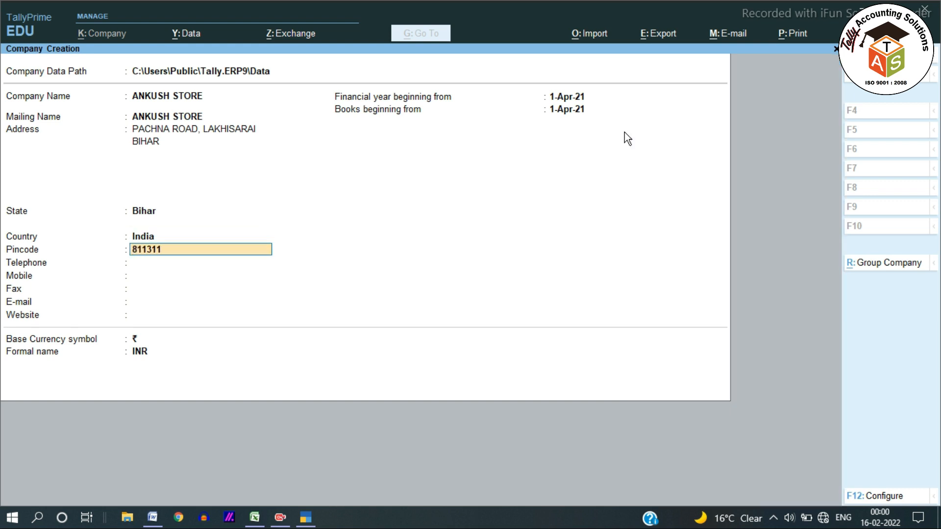
type("11")
key("Return")
key("Return")
key("Return")
key("Return")
key("Return")
key("Return")
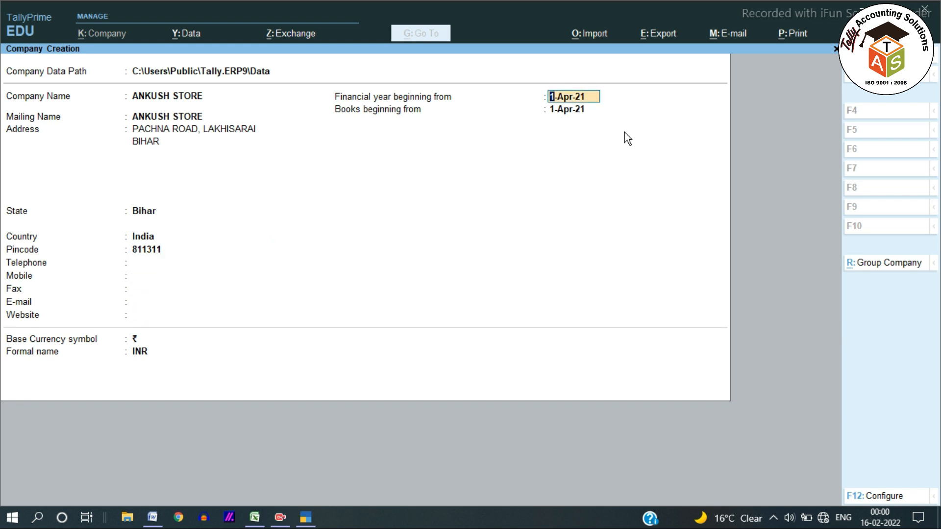
key("Return")
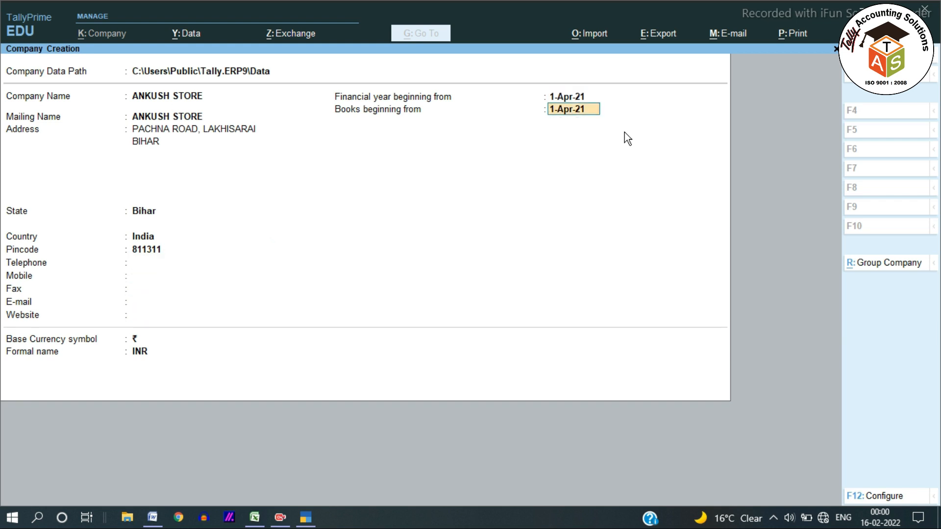
key("Return")
key("Return")
key("Return")
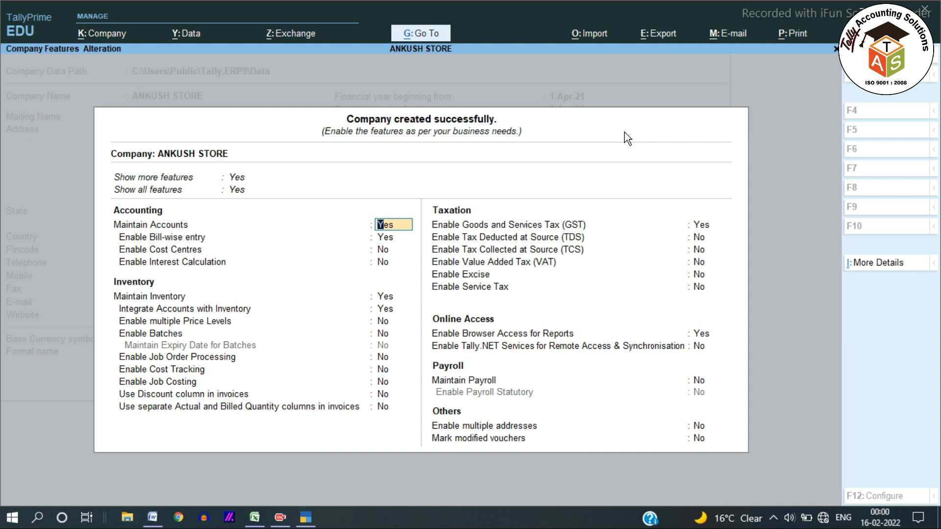
Step: Leave the company features at their defaults and go to the Gateway of Tally
key("BackSpace")
key("Escape")
key("y")
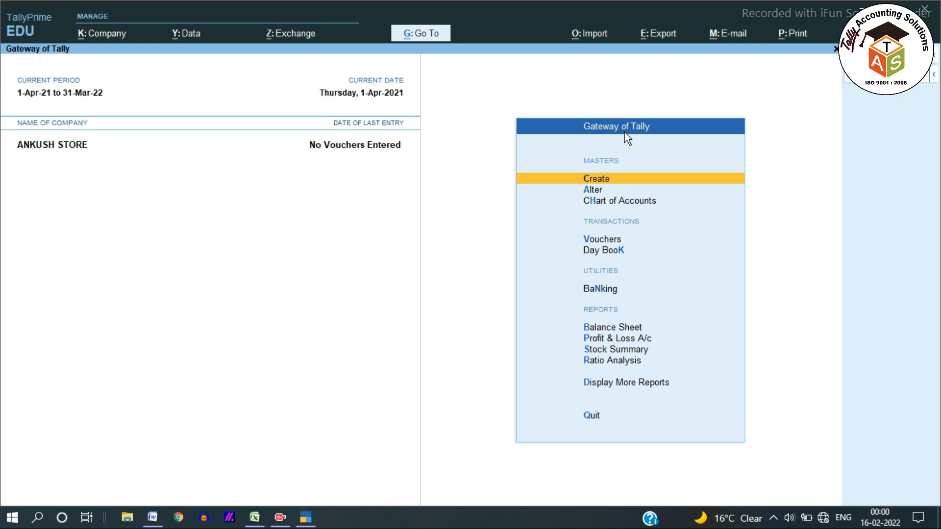
Step: Look through the master types available for creating and altering
key("Return")
key("Down")
key("Up")
key("Down")
key("Down")
key("Down")
key("Down")
key("Down")
key("Down")
key("Down")
key("Escape")
key("Down")
key("Return")
key("Escape")
key("Down")
key("Down")
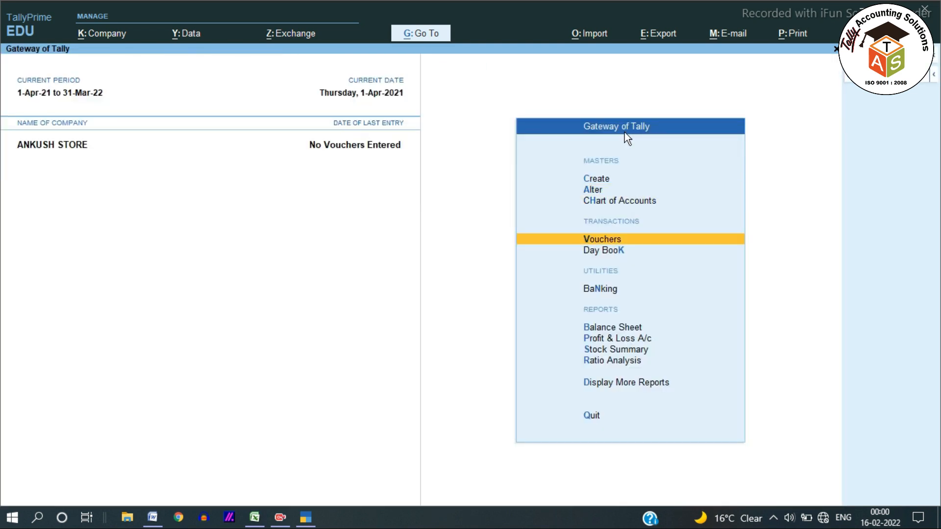
Step: View the blank payment voucher entry screen and return to the Gateway of Tally
key("Return")
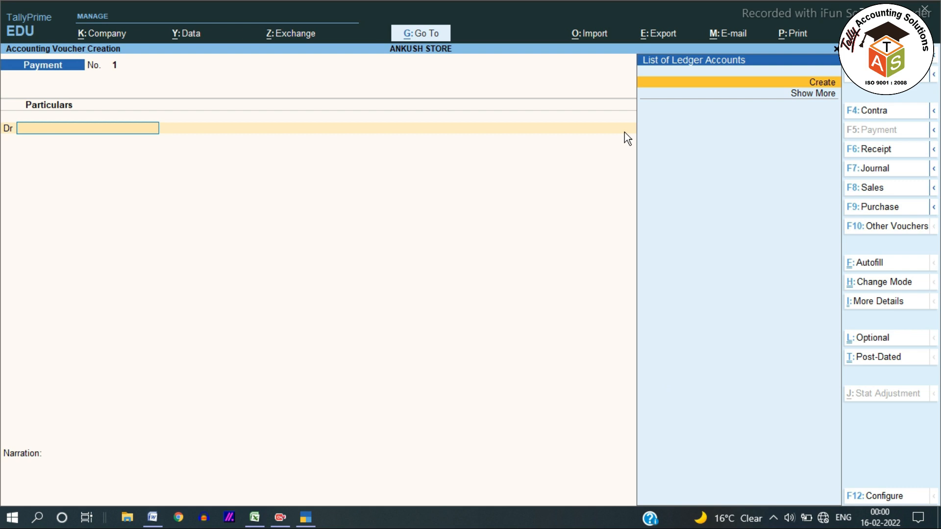
key("Escape")
key("Up")
key("Up")
key("Up")
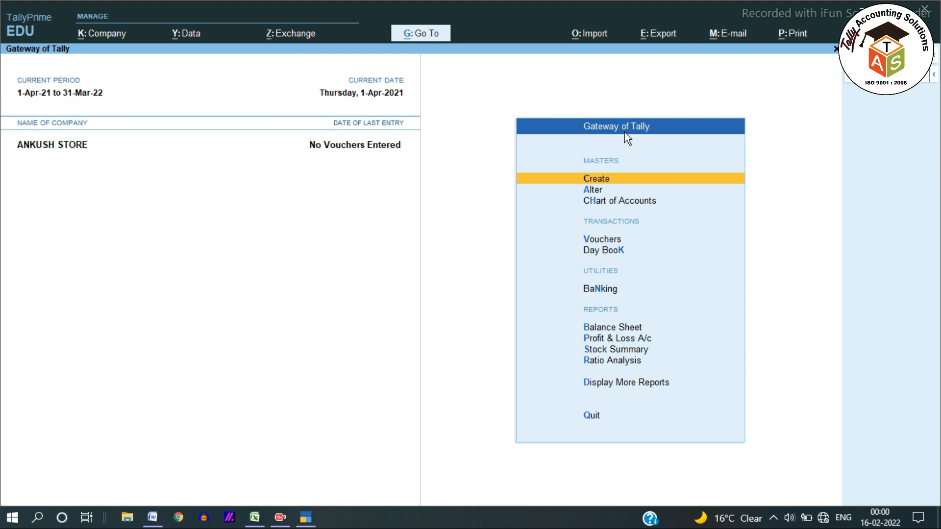
key("Return")
key("Down")
key("Down")
key("Down")
key("Down")
key("Down")
key("Down")
key("Return")
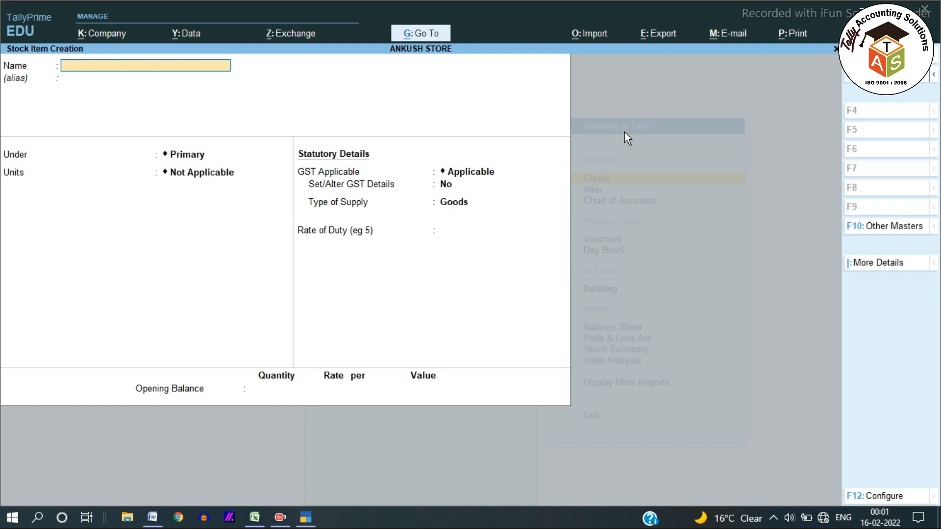
type("BALTI 8 NO.")
key("Escape")
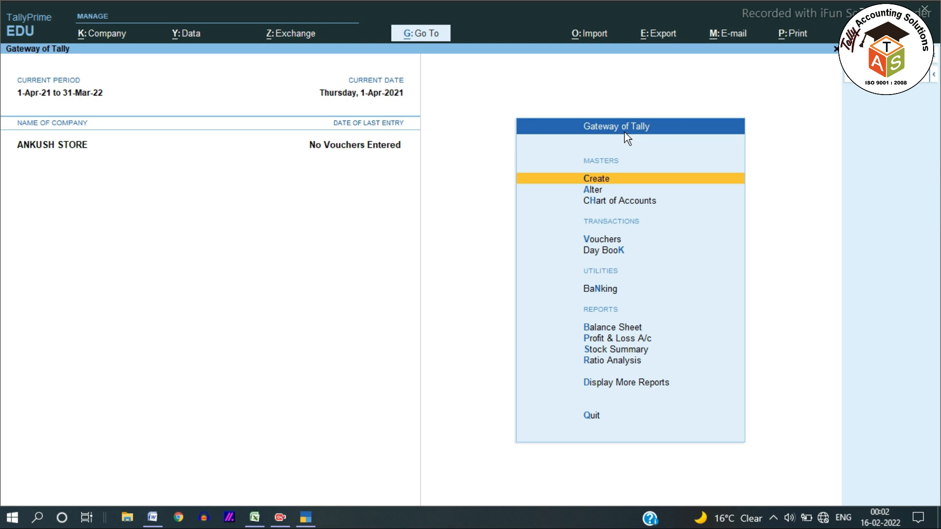
Step: Start a new stock item and name it "DCP 1 KG X 12 260/-" without an alias
key("Down")
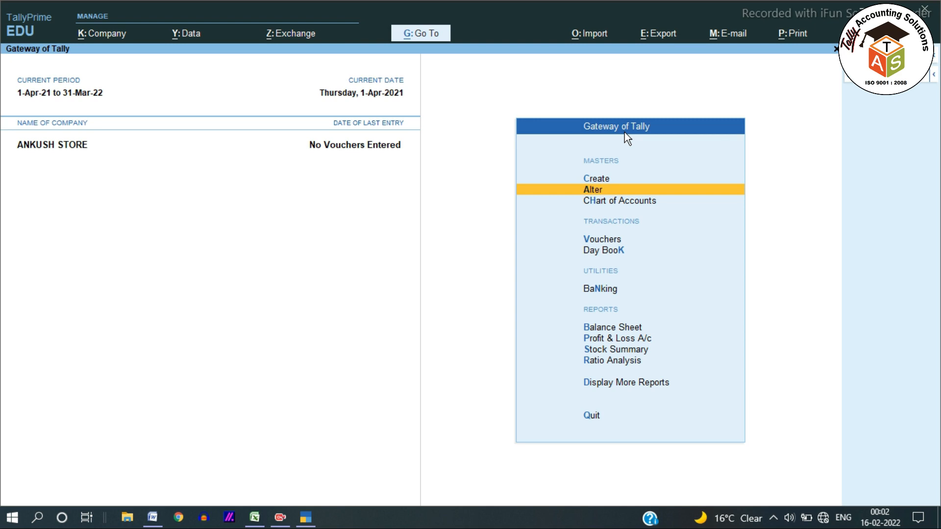
key("Up")
key("Return")
key("Down")
key("Down")
key("Down")
key("Down")
key("Down")
key("Down")
key("Return")
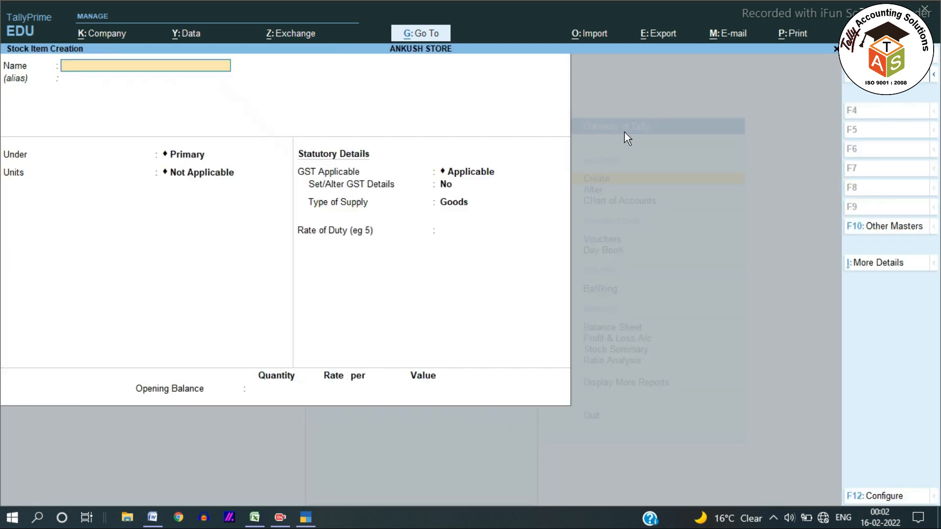
type("DCP 1 KG X 12  260/-")
key("Return")
key("Return")
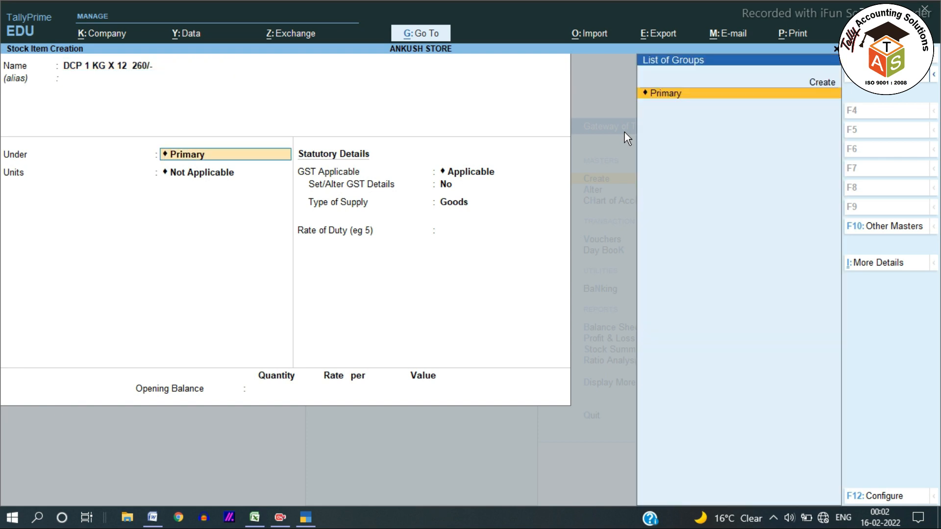
Step: Create a stock group DABUR under Primary and place the stock item in it
key("alt")
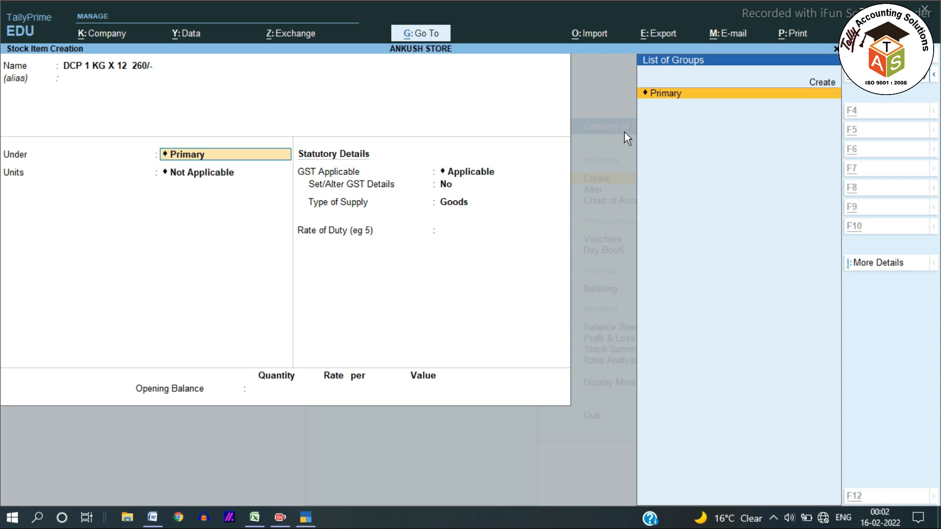
key("alt+c")
type("DABUR")
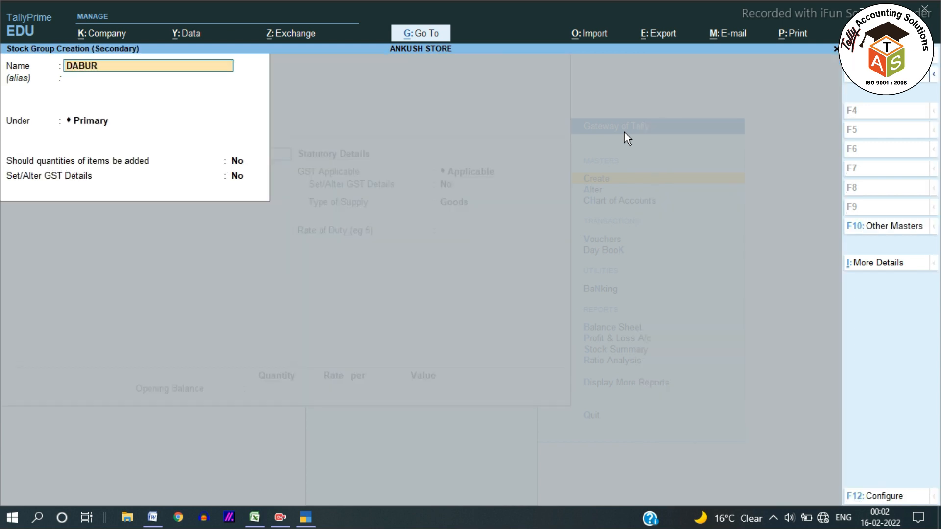
key("Return")
key("Return")
key("Return")
key("Return")
key("Return")
key("Return")
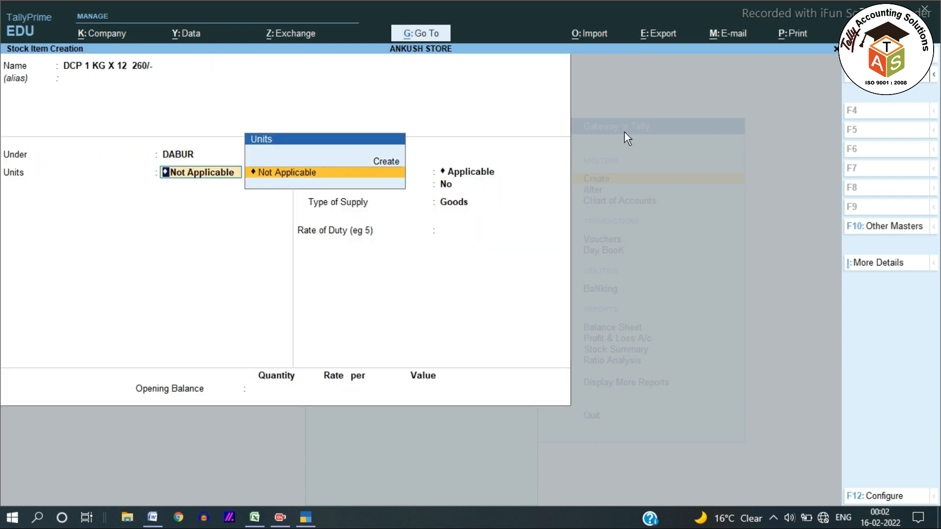
Step: Create a simple unit with symbol PCS and quantity code PCS-PIECES, and use it as the item's unit
type("PP")
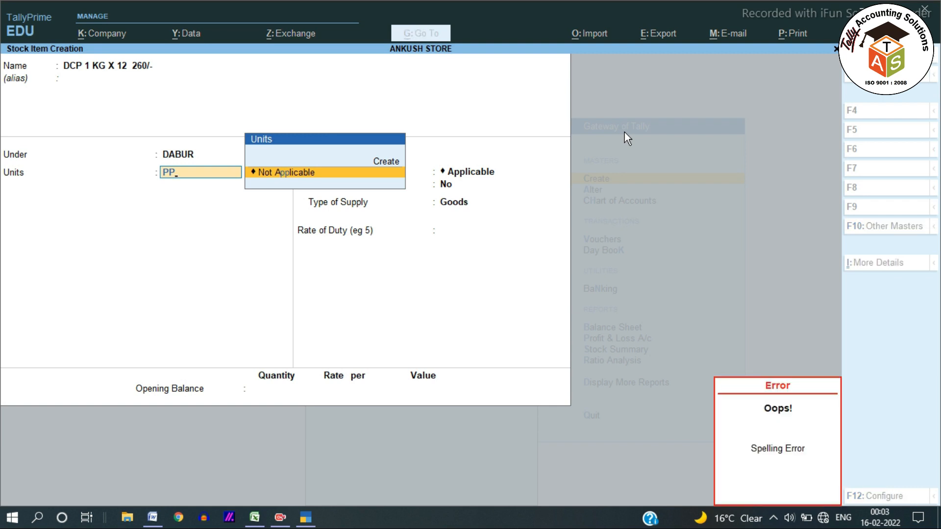
key("BackSpace")
key("alt+c")
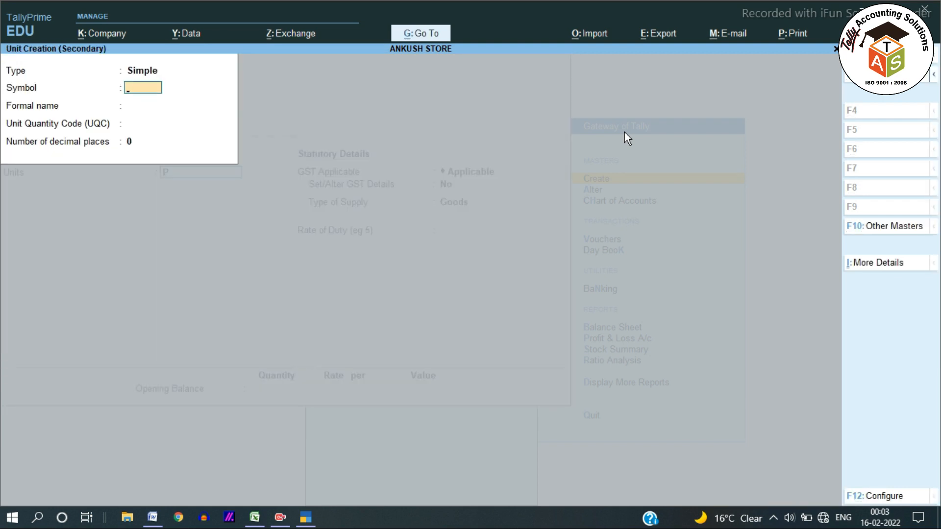
type("PCS")
key("Return")
key("Return")
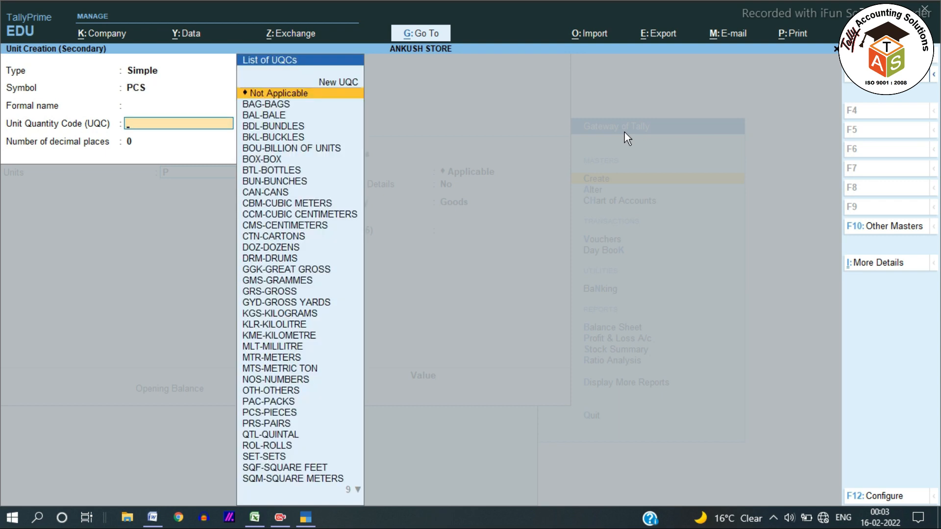
type("PCS")
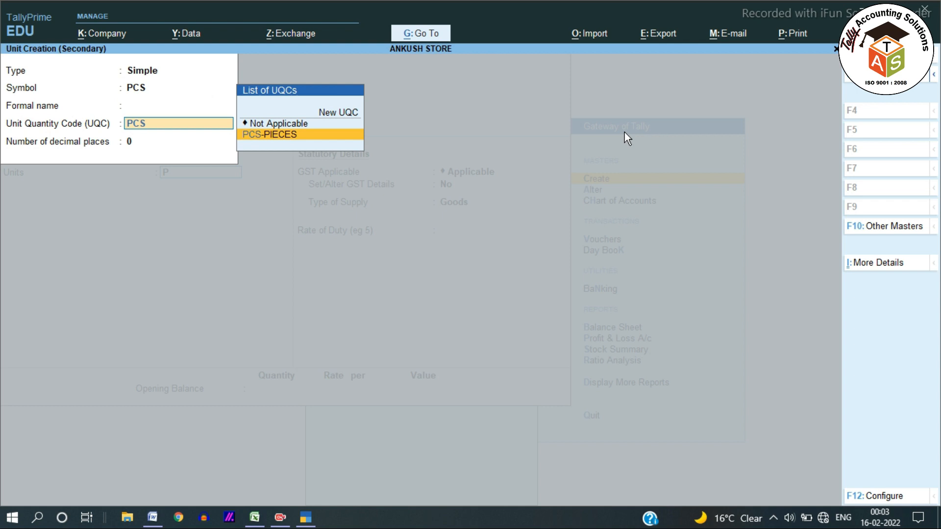
key("Return")
key("Return")
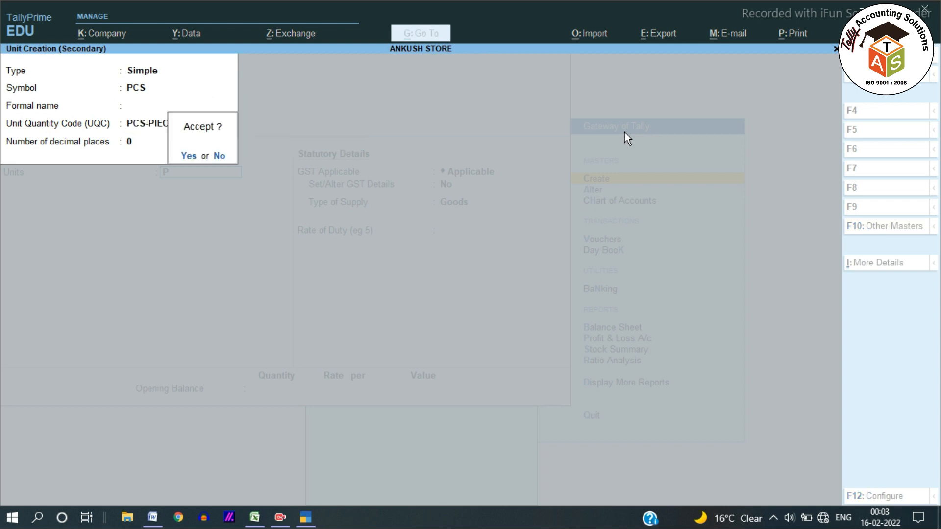
key("Return")
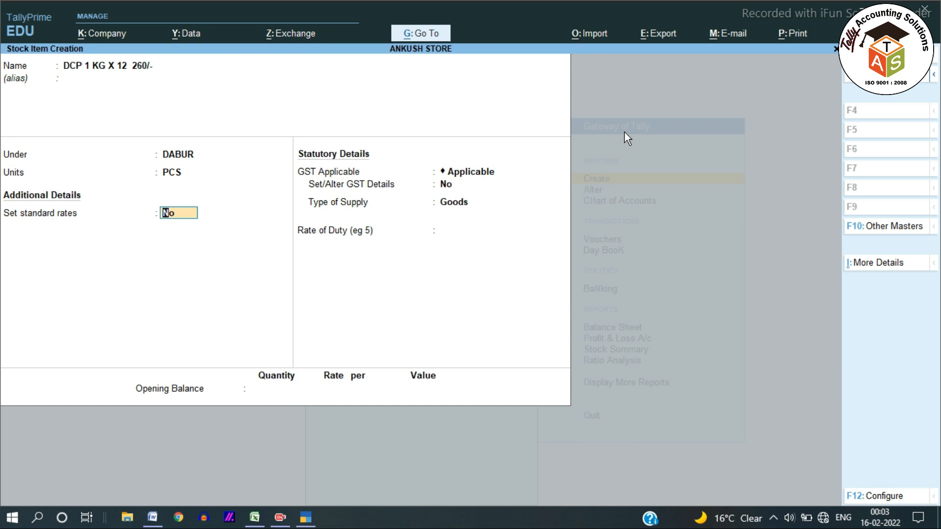
Step: Enable standard rates for the stock item and keep 1-Apr-21 as the standard cost's applicable date
type("Y")
key("Return")
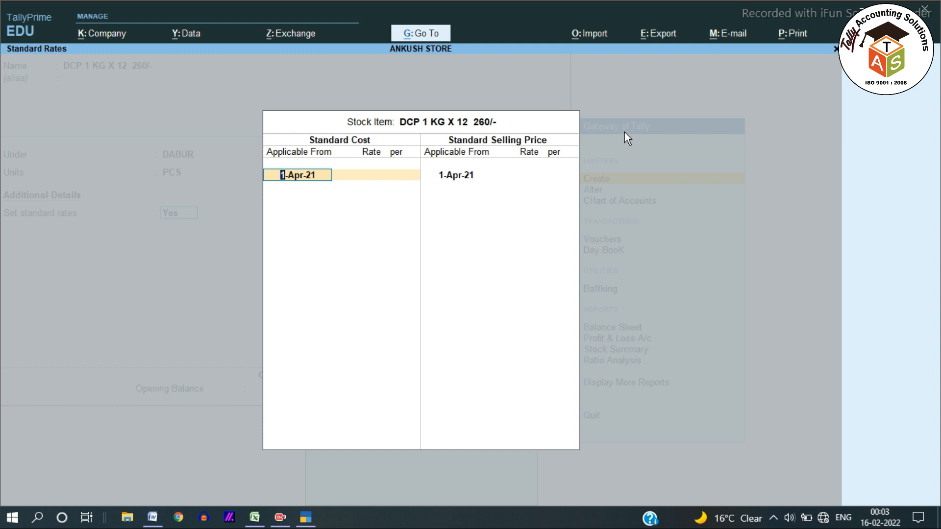
key("Return")
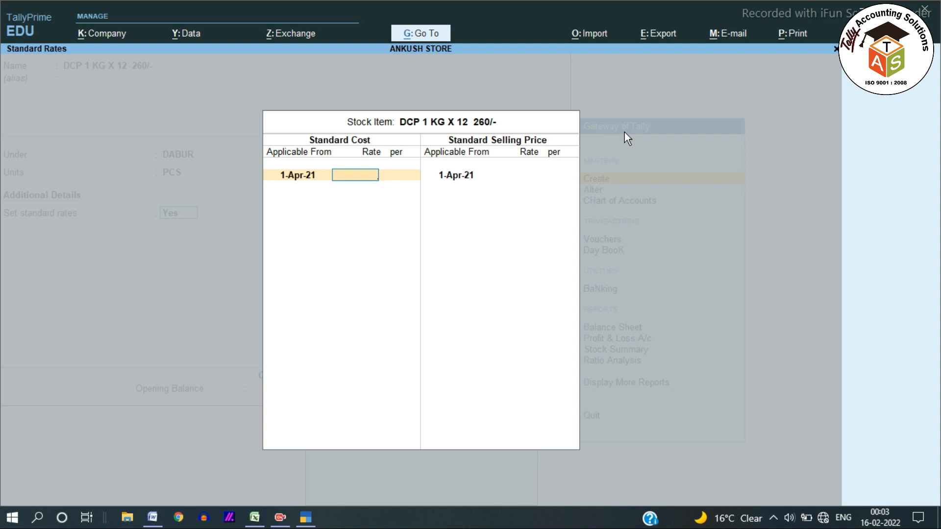
Step: Check the DCP item's MRP in the Word price table, and rename the stock item "DCP 1 KG X 12 280/-" in TallyPrime
key("alt+Tab")
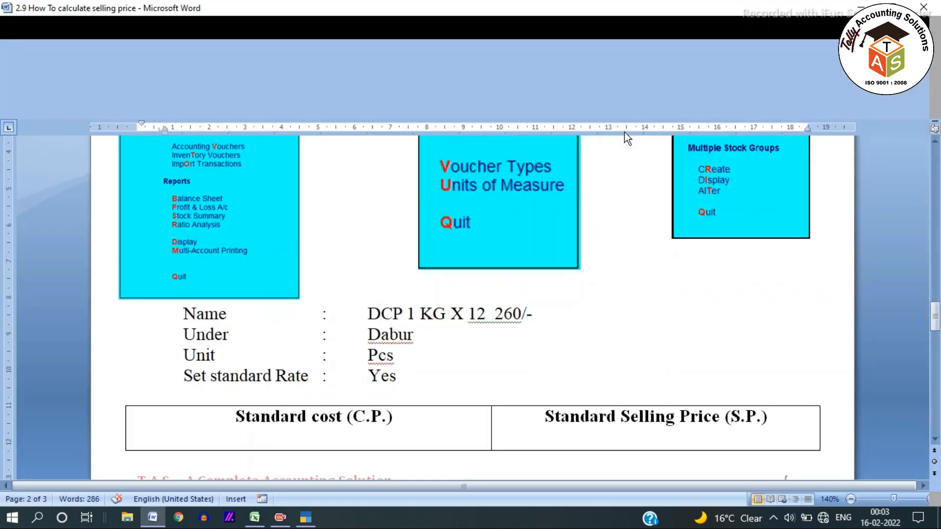
scroll(584, 348, "up", 10)
scroll(584, 348, "up", 15)
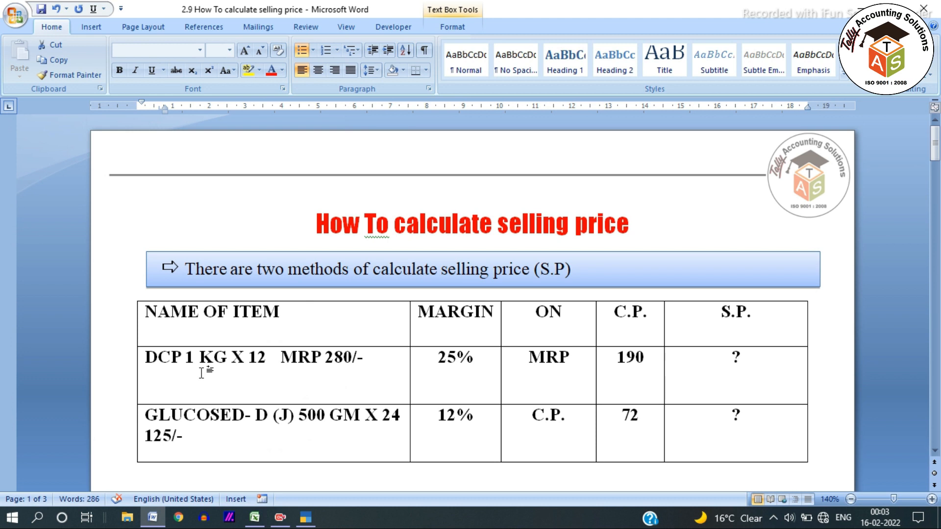
triple_click(154, 362)
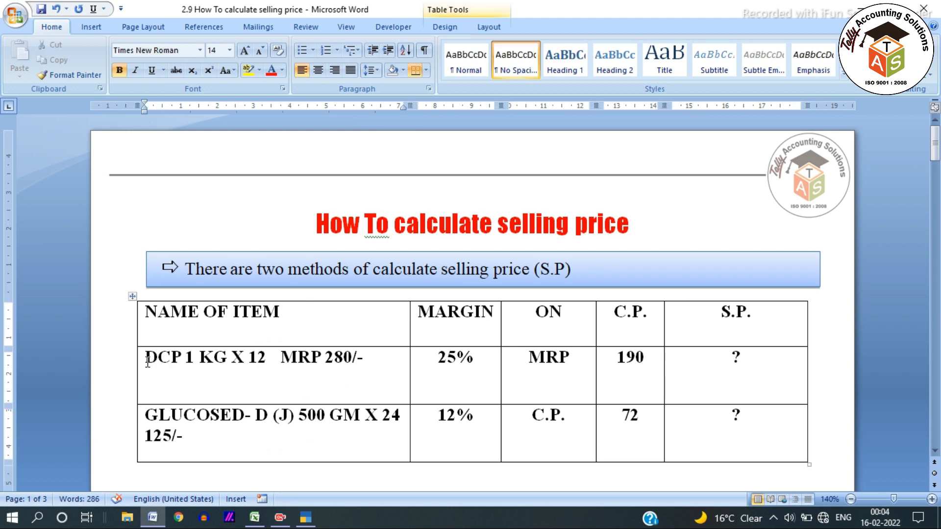
left_click(354, 361)
key("alt+Tab")
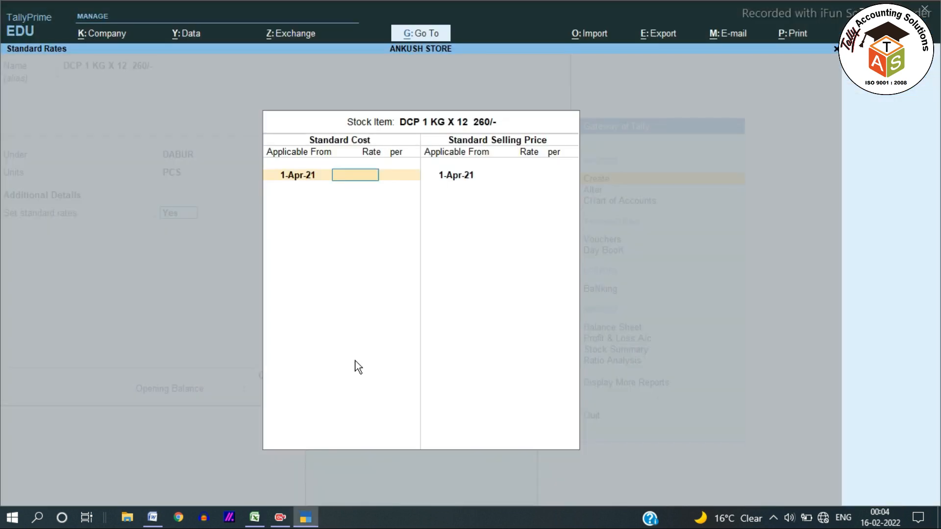
key("Escape")
key("BackSpace")
key("BackSpace")
key("BackSpace")
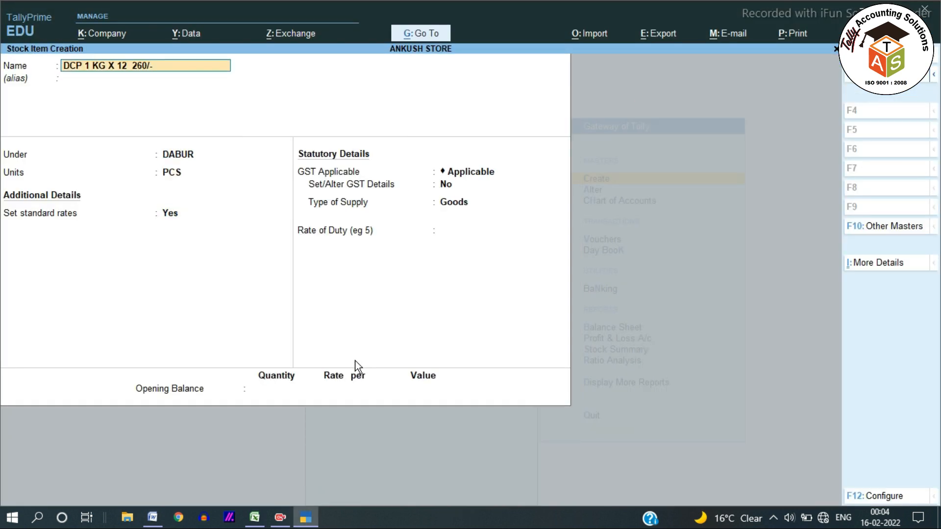
key("BackSpace")
key("BackSpace")
key("BackSpace")
key("BackSpace")
type("80")
Step: Reopen the item's standard rates, look up its C.P. in the Word table, and set the standard cost to 190 per PCS from 1-Apr-21
key("Return")
key("Return")
key("Return")
key("Return")
key("Return")
key("alt+Tab")
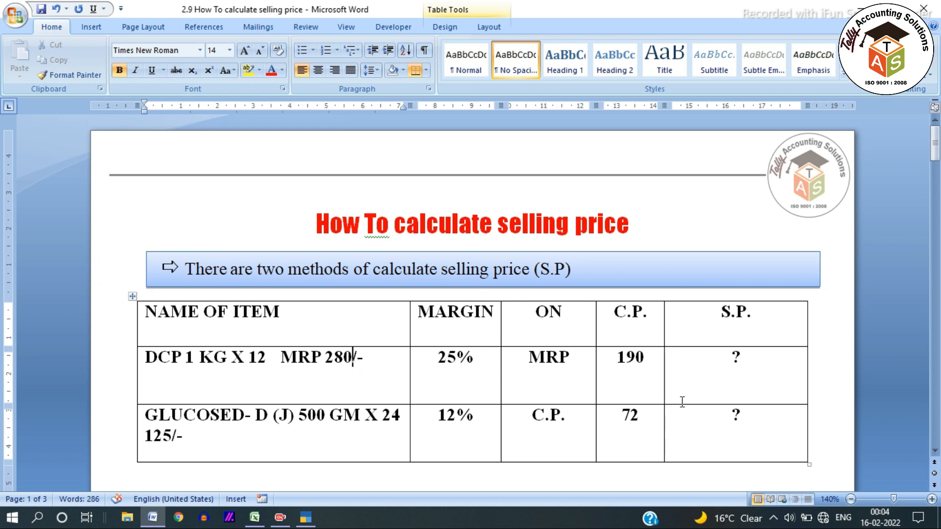
left_click(647, 363)
left_click_drag(647, 363, 623, 396)
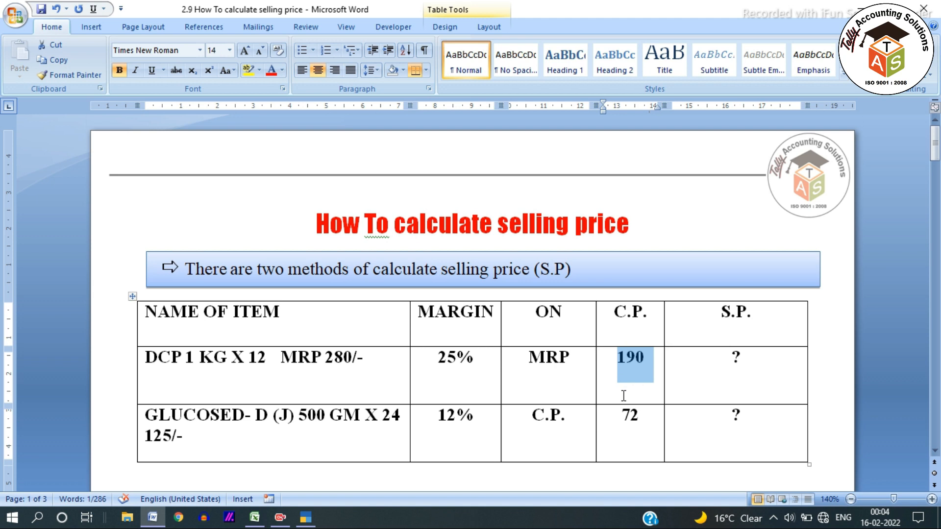
key("alt+Tab")
type("190")
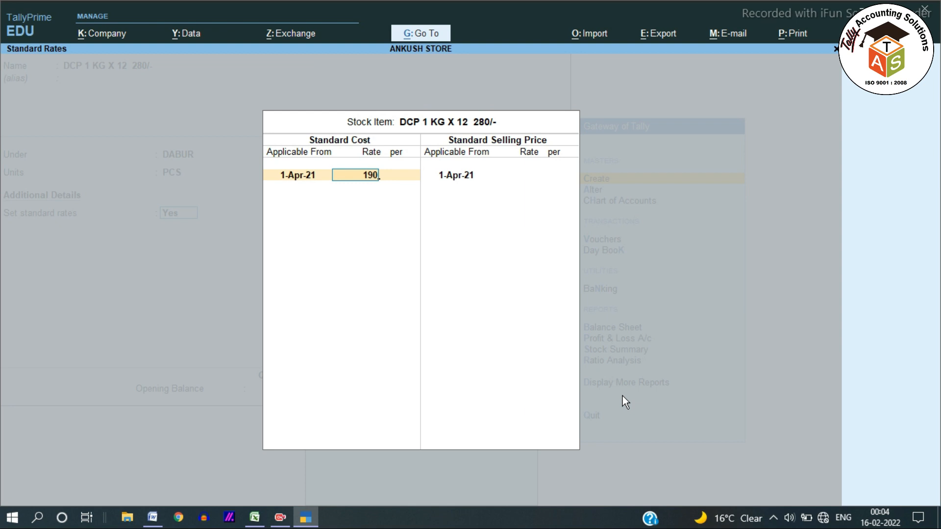
key("Return")
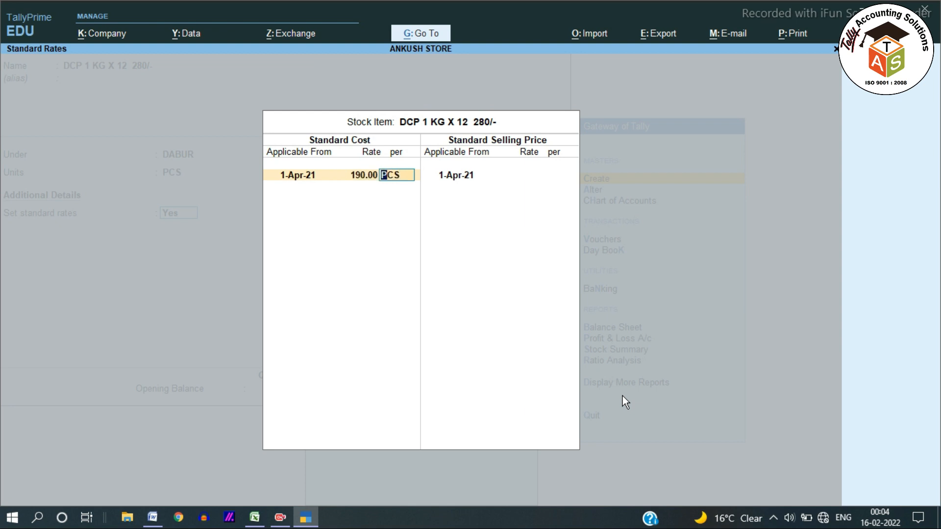
key("Return")
Step: Check the item's margin in Word, and calculate 280/1.25 as the standard selling rate per PCS from 1-Apr-21 in TallyPrime
key("alt+Tab")
double_click(624, 392)
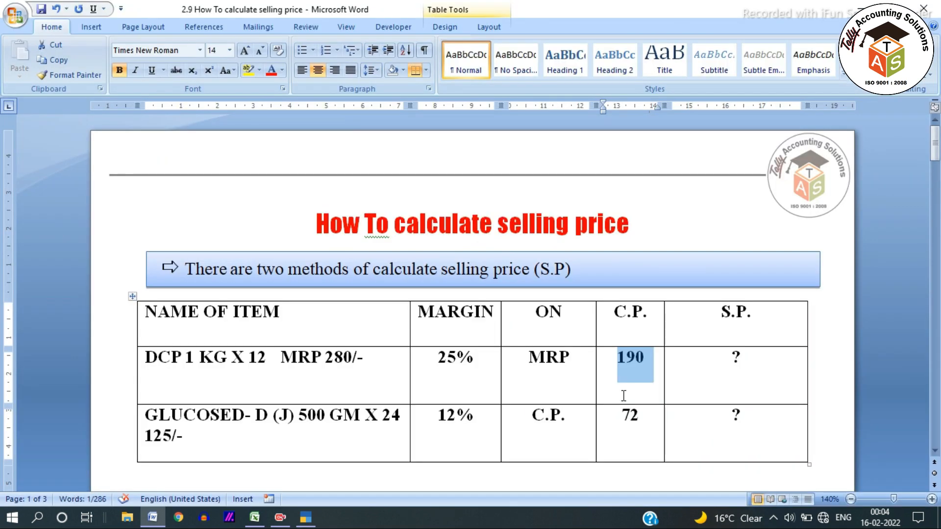
left_click_drag(573, 354, 444, 377)
key("alt+Tab")
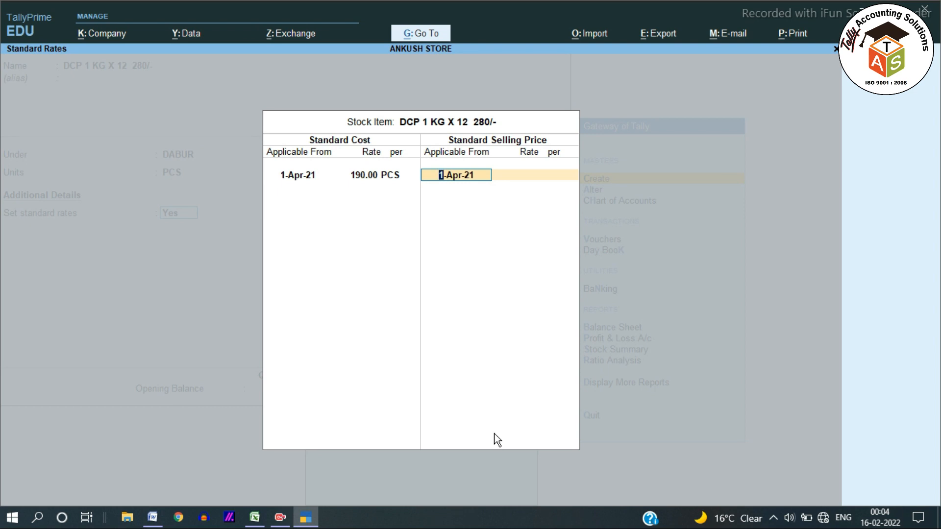
key("Return")
key("ctrl+n")
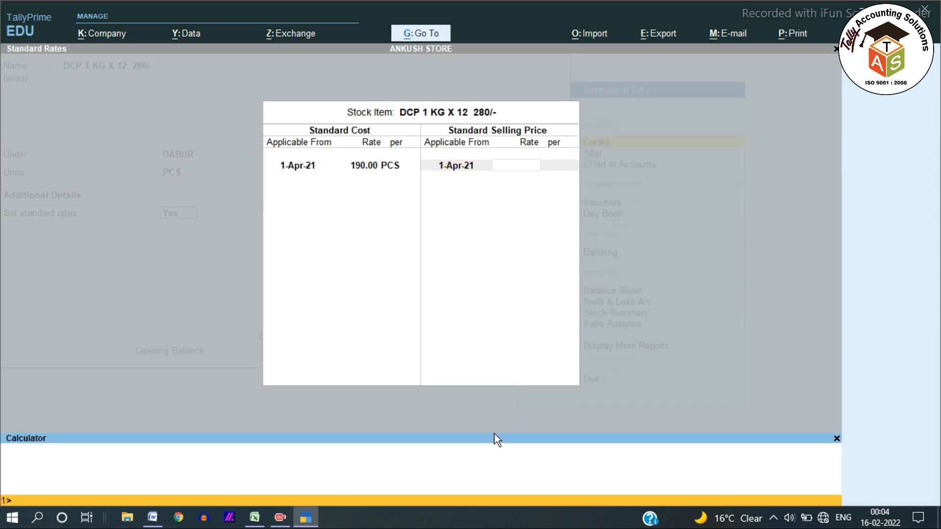
type("5")
key("BackSpace")
type("280/1.25")
key("Return")
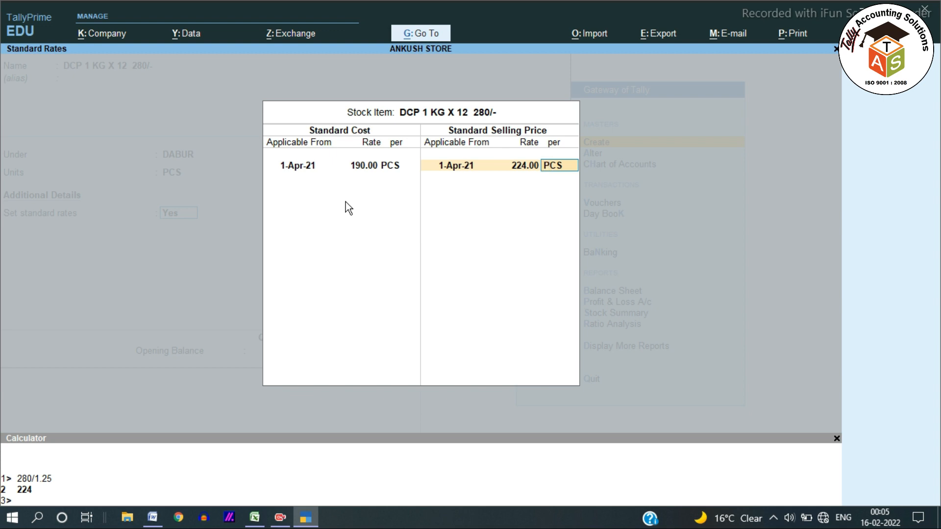
key("Return")
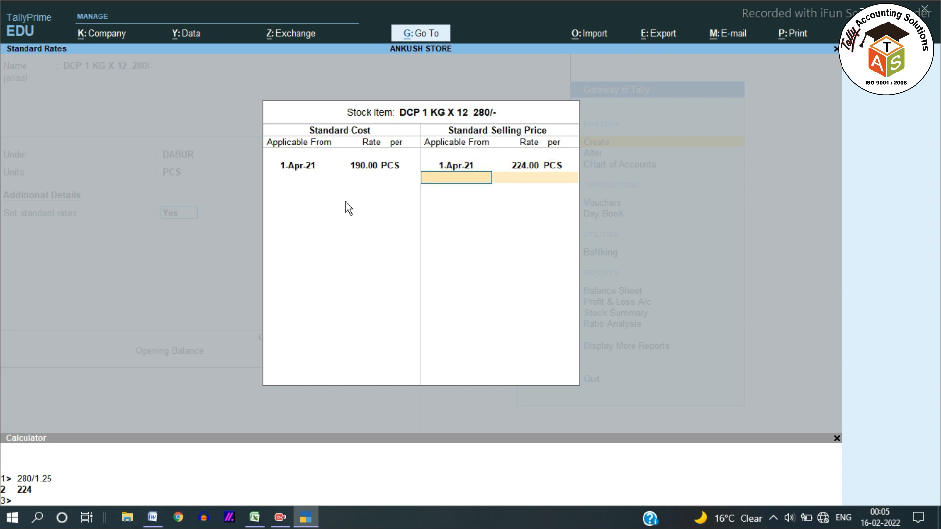
Step: Finish the standard rates and keep the statutory defaults: GST Applicable, no GST details, Goods as supply type, and duty rate 0
key("Return")
key("Return")
key("Return")
key("Return")
key("Return")
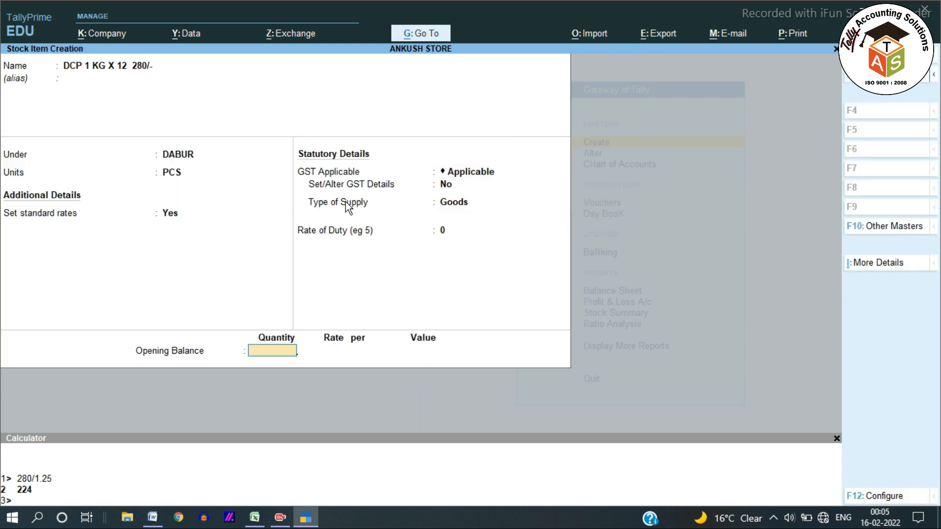
type("50")
key("Return")
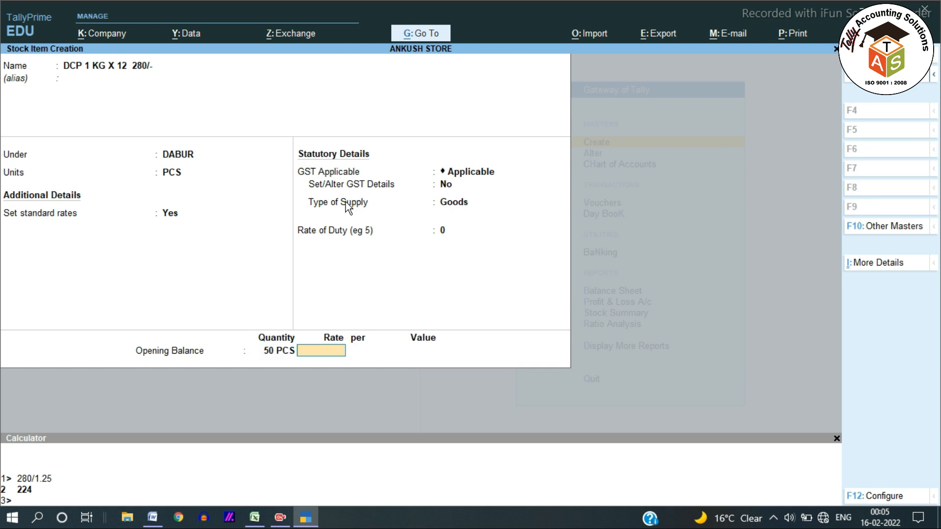
key("BackSpace")
key("BackSpace")
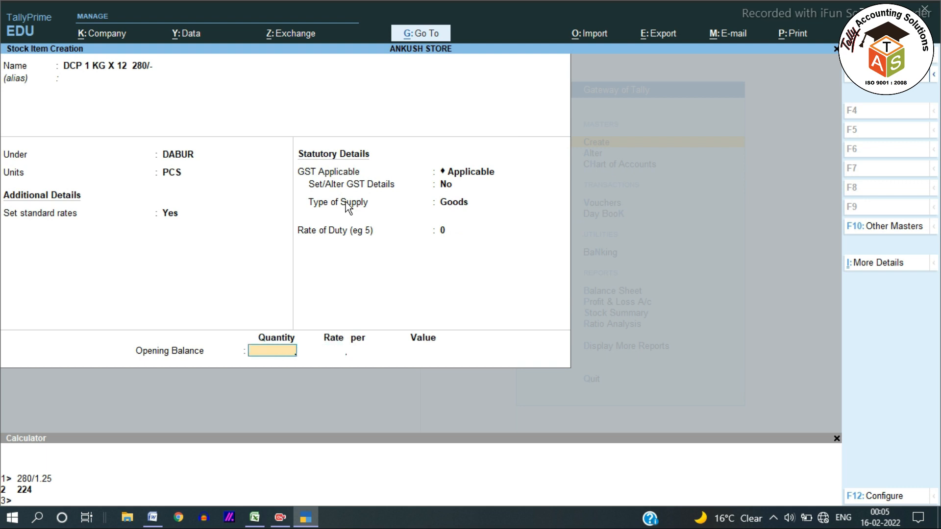
Step: Calculate 12*2+6 with the built-in calculator and use the result, 30 PCS, as the opening balance quantity
key("ctrl+n")
type("12*2+")
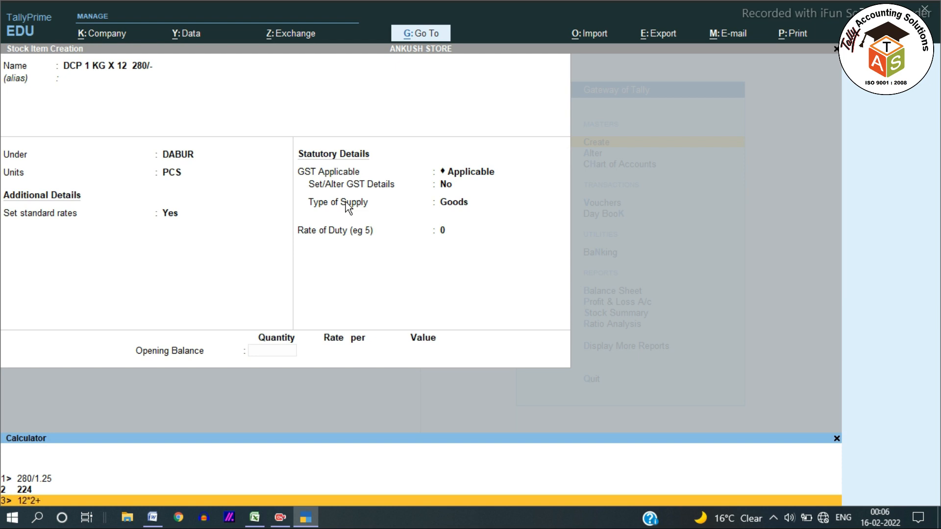
type("6")
key("Return")
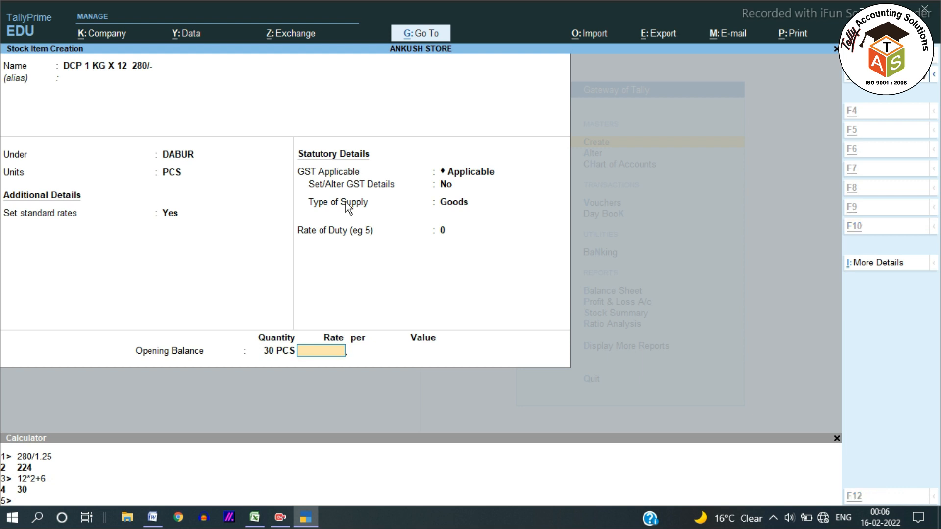
Step: Set the opening balance rate to 190 per PCS, keep the calculated value, and save the stock item
key("alt+Tab")
key("alt+Tab")
type("190")
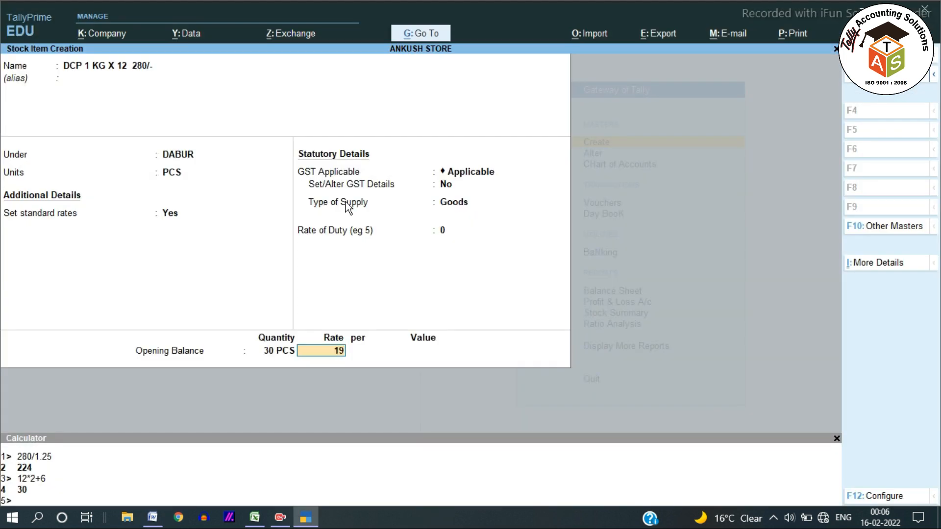
key("Return")
key("Return")
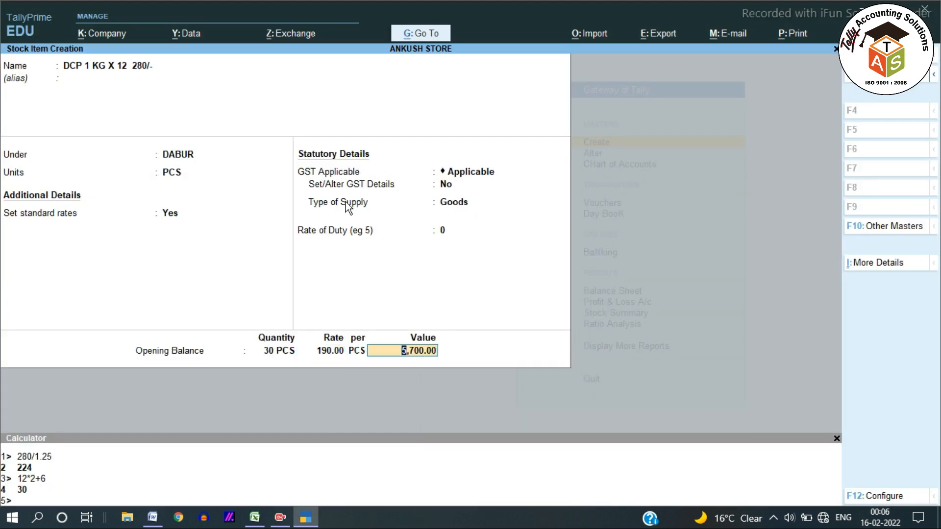
key("Return")
key("Return")
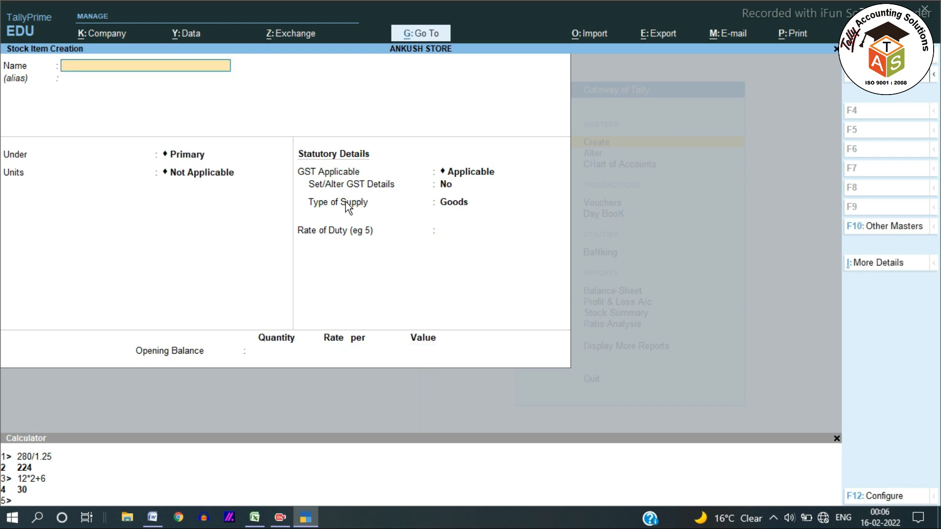
Step: Copy "GLUCOSED- D (J) 500 GM X 24 125/-" from the Word table and paste it as the new TallyPrime stock item's name, without an alias
key("alt+Tab")
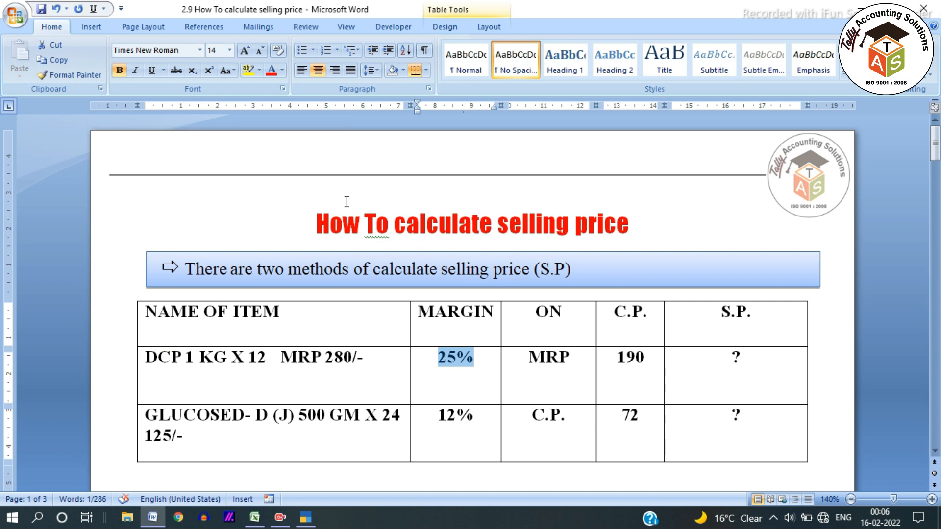
left_click_drag(438, 415, 471, 416)
left_click_drag(147, 417, 188, 427)
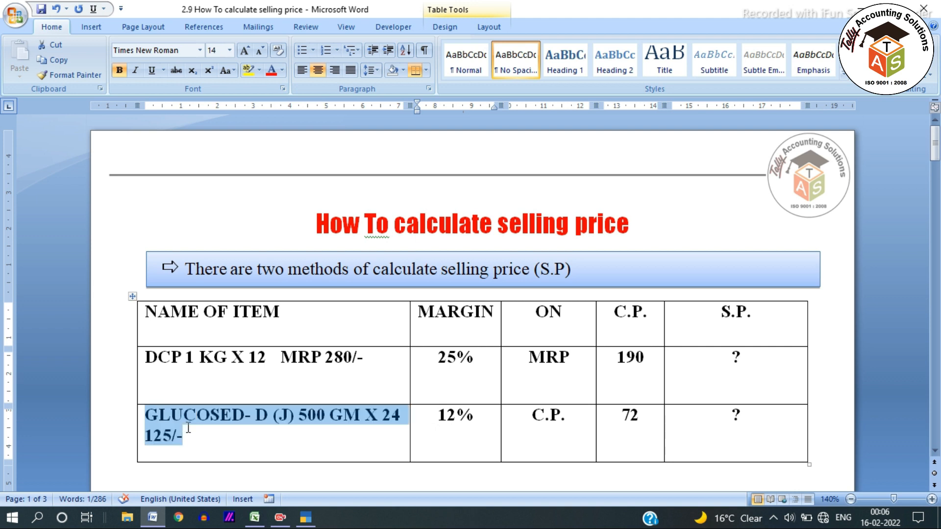
left_click(316, 429)
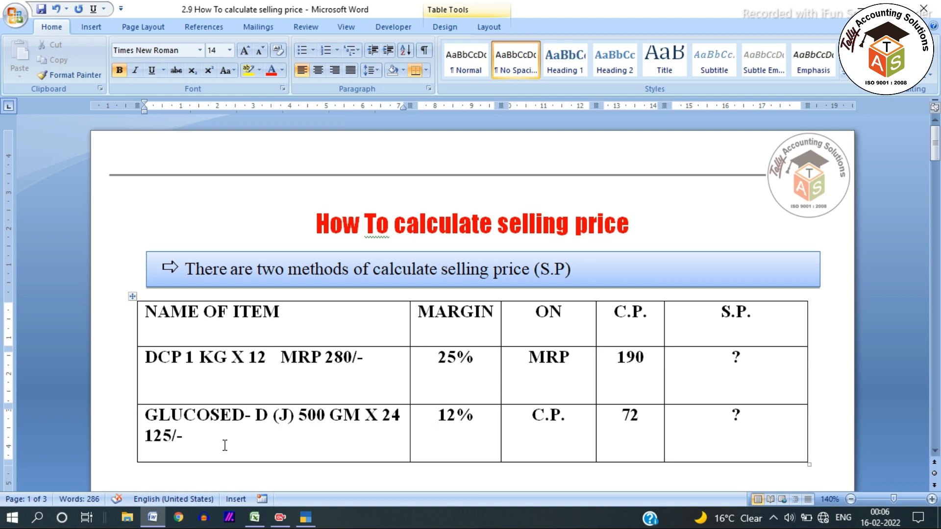
left_click_drag(186, 444, 143, 414)
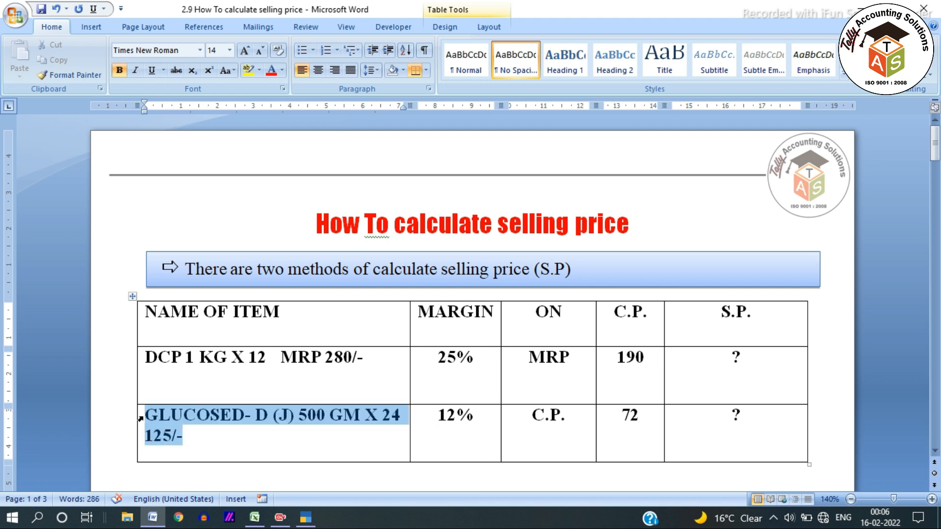
key("alt+Tab")
key("alt+Tab")
left_click(161, 303)
key("alt+Tab")
key("alt+Tab")
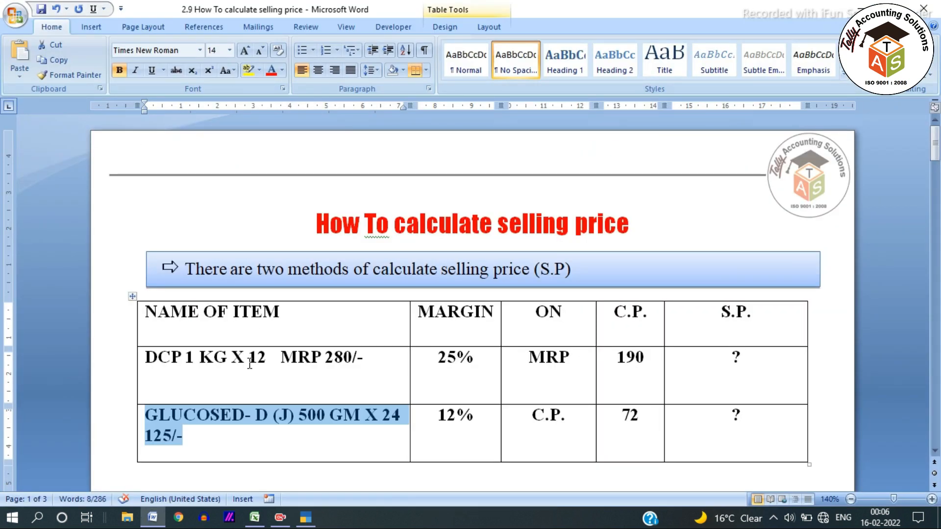
key("alt+Tab")
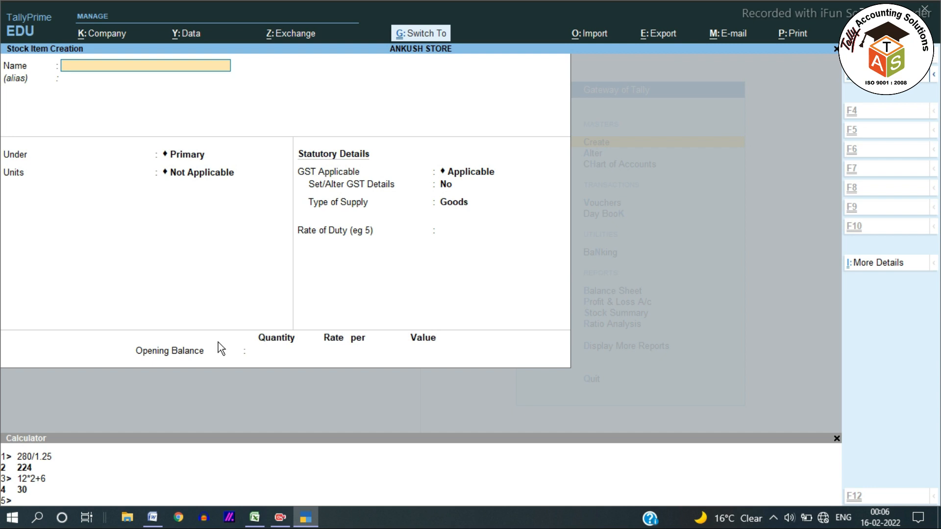
key("ctrl+alt+v")
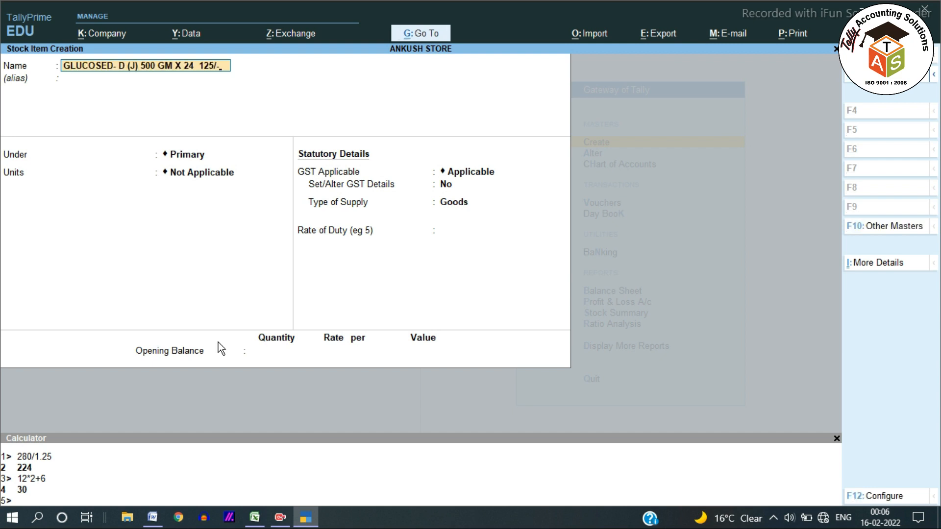
key("Return")
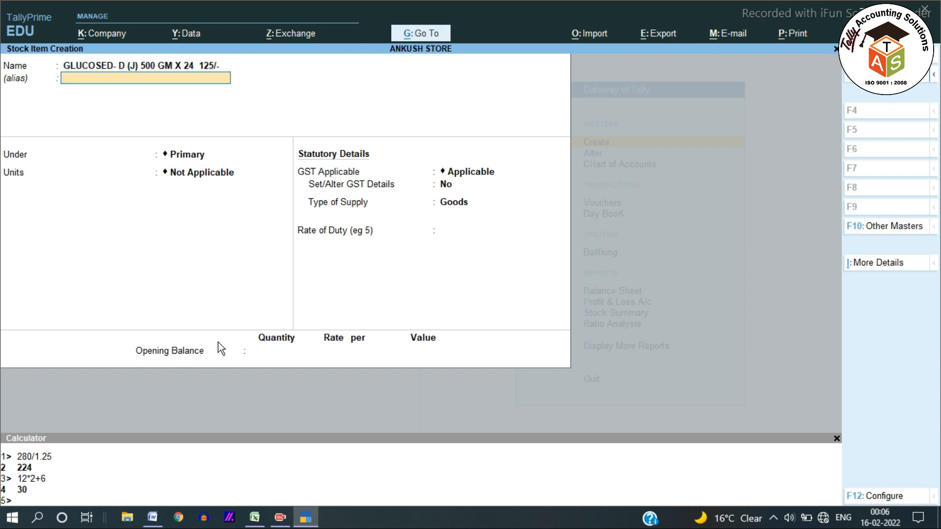
key("Return")
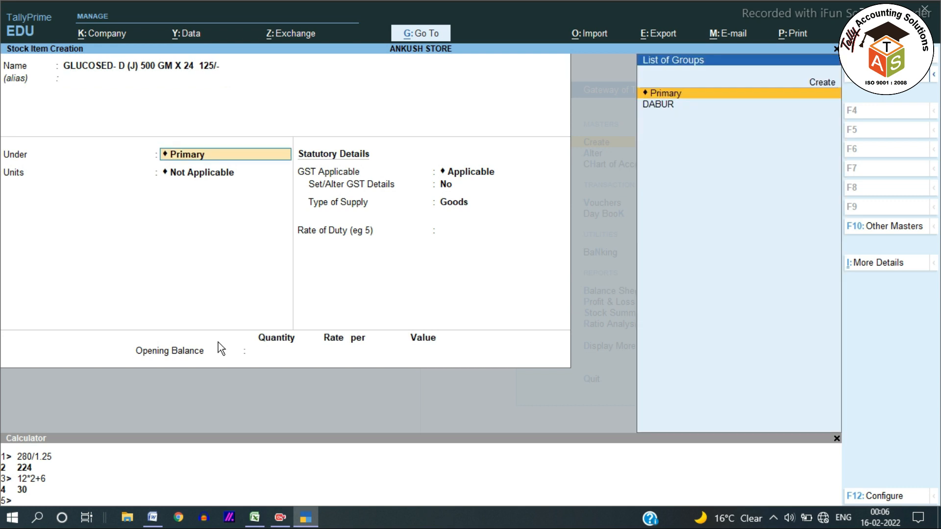
Step: Place the glucose item under the DABUR group, use PCS as its unit, and enable standard rates
type("DABU")
key("Return")
type("PCS")
key("Return")
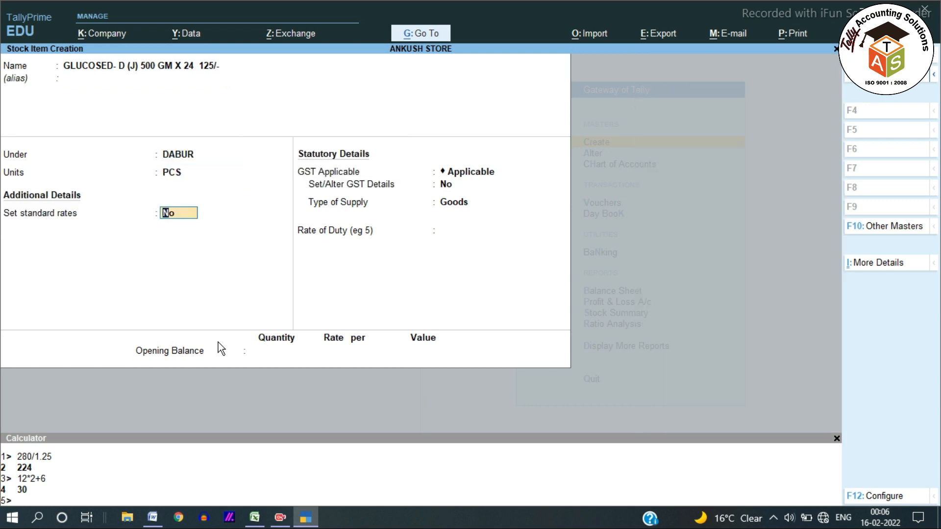
key("y")
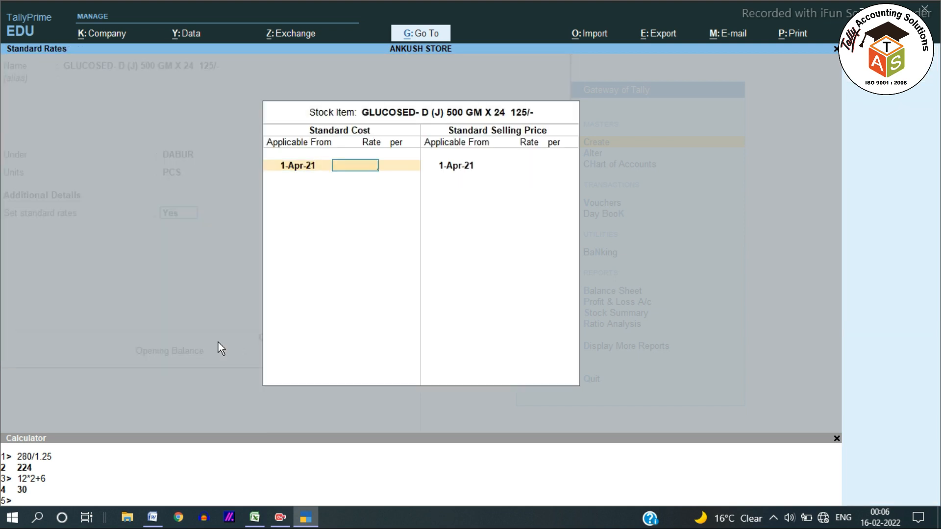
Step: Check the item's C.P. in Word, set its standard cost to 72 per PCS, and keep 1-Apr-21 as the selling price date
key("alt+Tab")
Step: Check the glucose item's margin in Word, and calculate 72*12/100+72 as its standard selling rate per PCS in TallyPrime
key("alt+Tab")
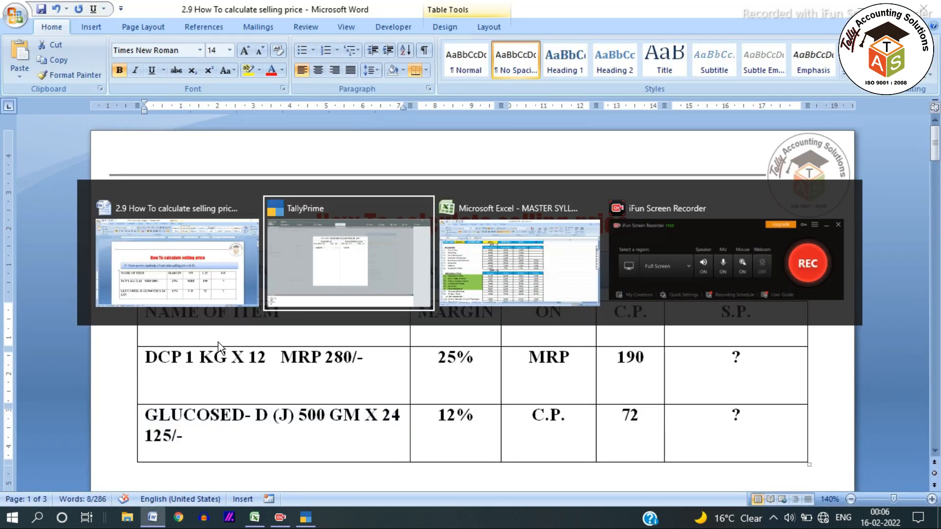
type("72")
key("Return")
key("Return")
key("Return")
key("alt+Tab")
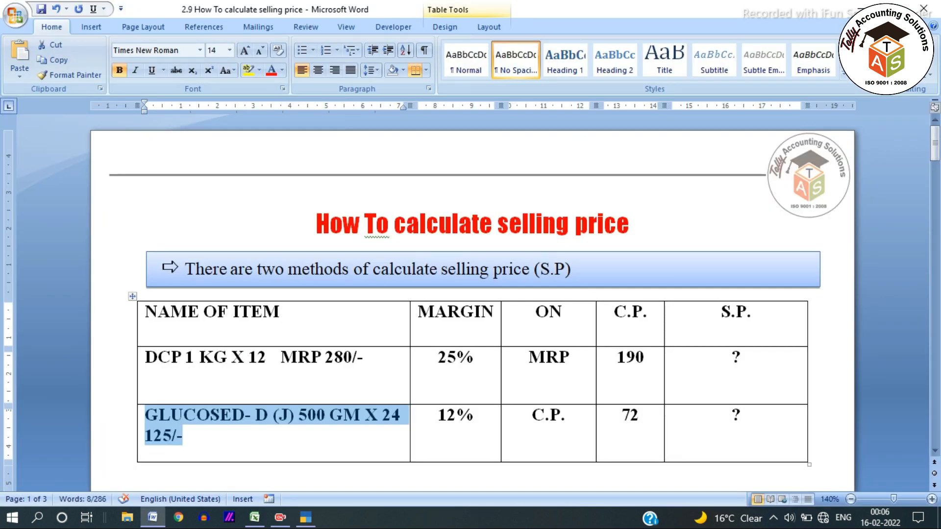
left_click_drag(440, 416, 478, 416)
key("alt+Tab")
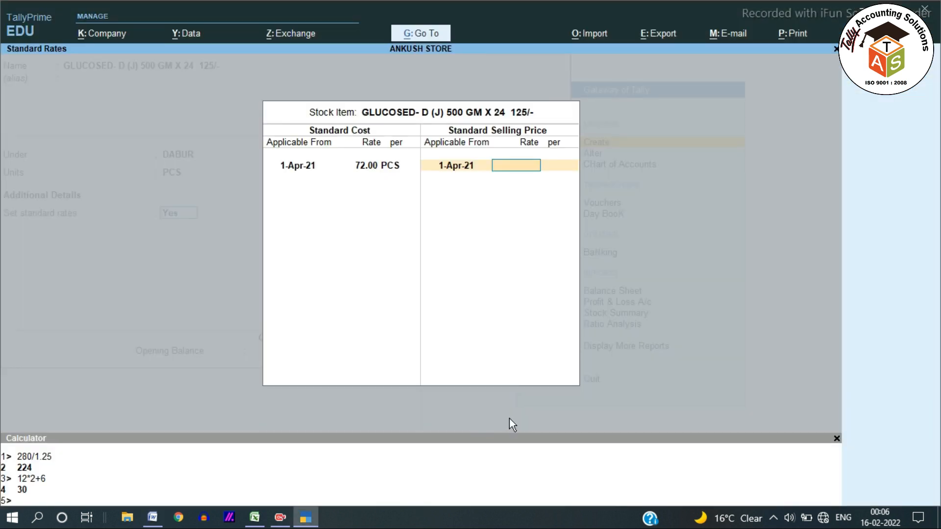
key("ctrl+n")
type("72*12/100+72")
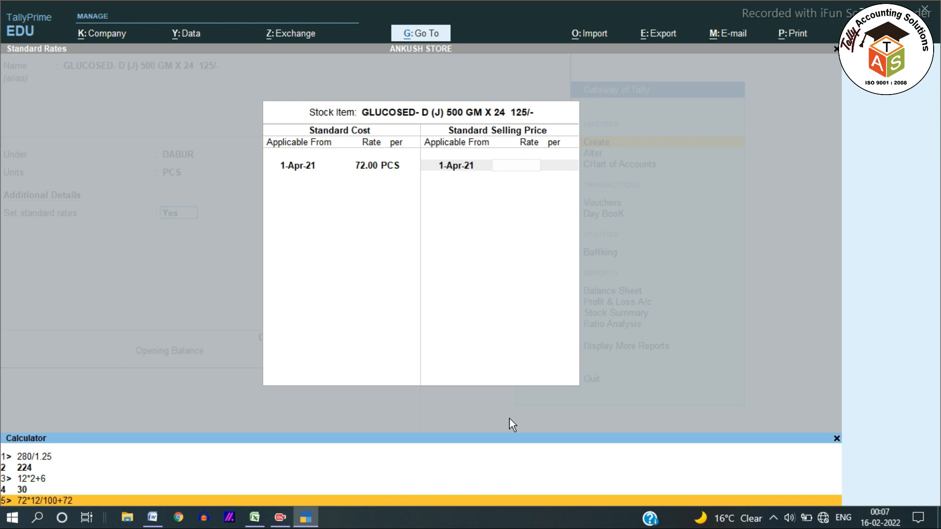
key("Return")
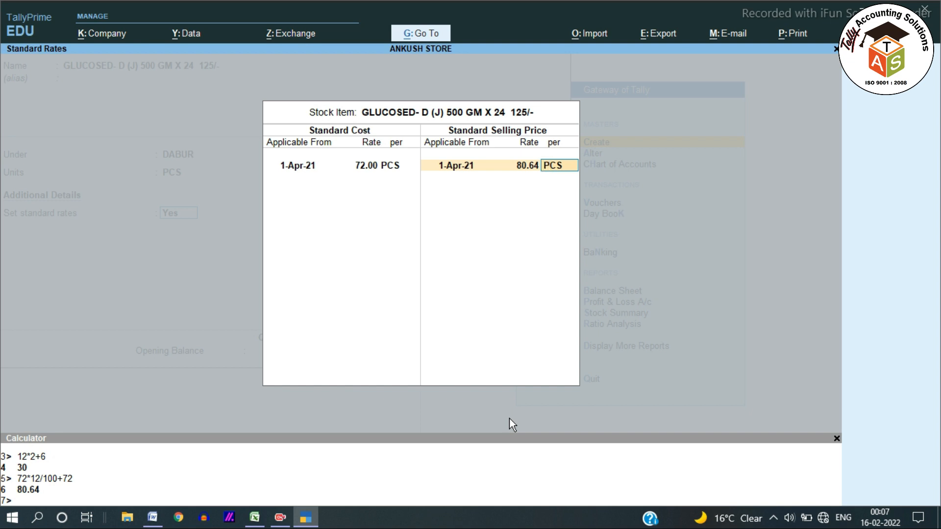
key("Return")
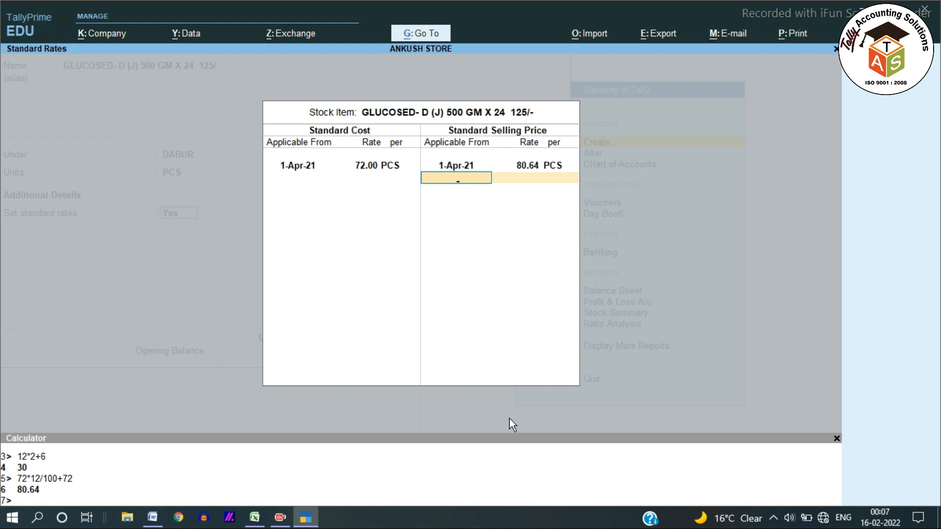